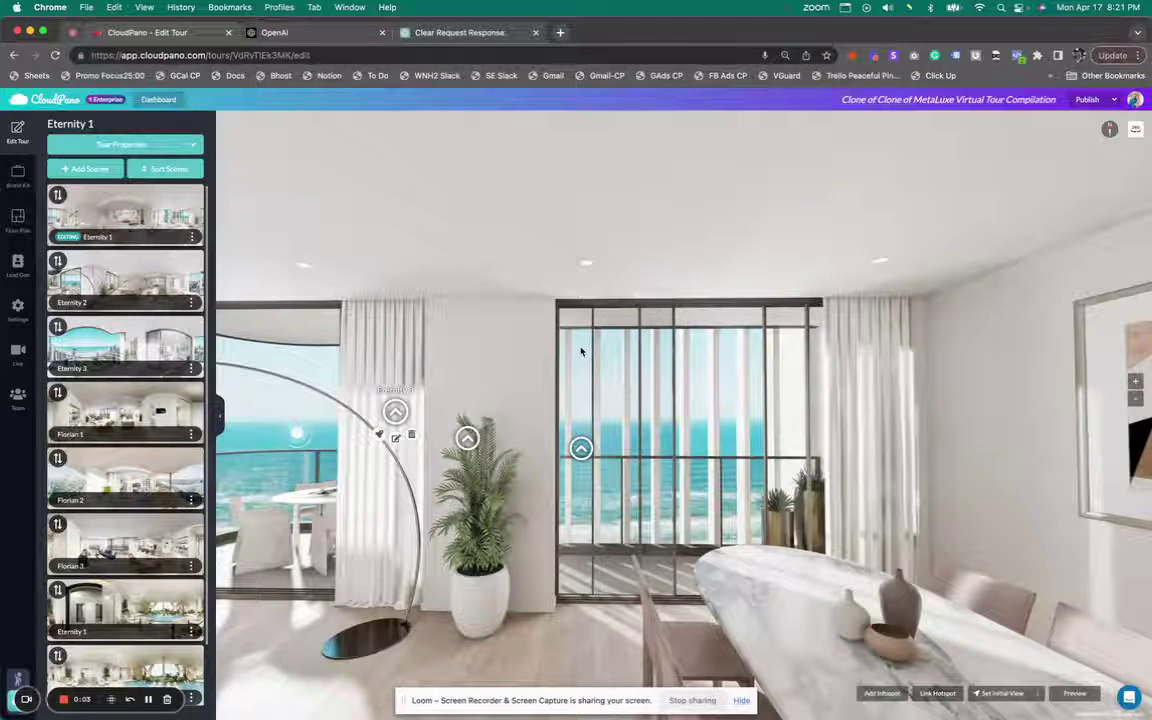
Pan around the living room panorama of the Eternity 1 scene in the editor
{"action": "left_click_drag", "start_coordinate": [581, 351], "coordinate": [815, 320]}
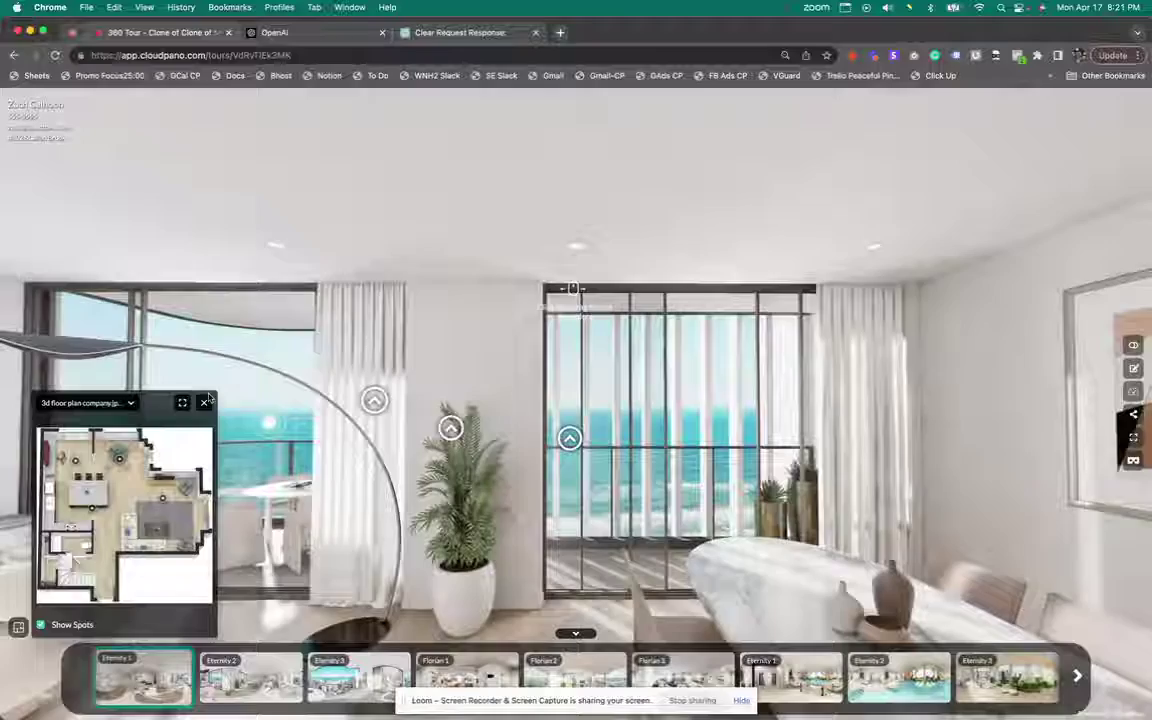
Close the floor plan, visit the Eternity 3 balcony scene, then return to Eternity 1
{"action": "left_click", "coordinate": [203, 404]}
{"action": "left_click", "coordinate": [352, 400]}
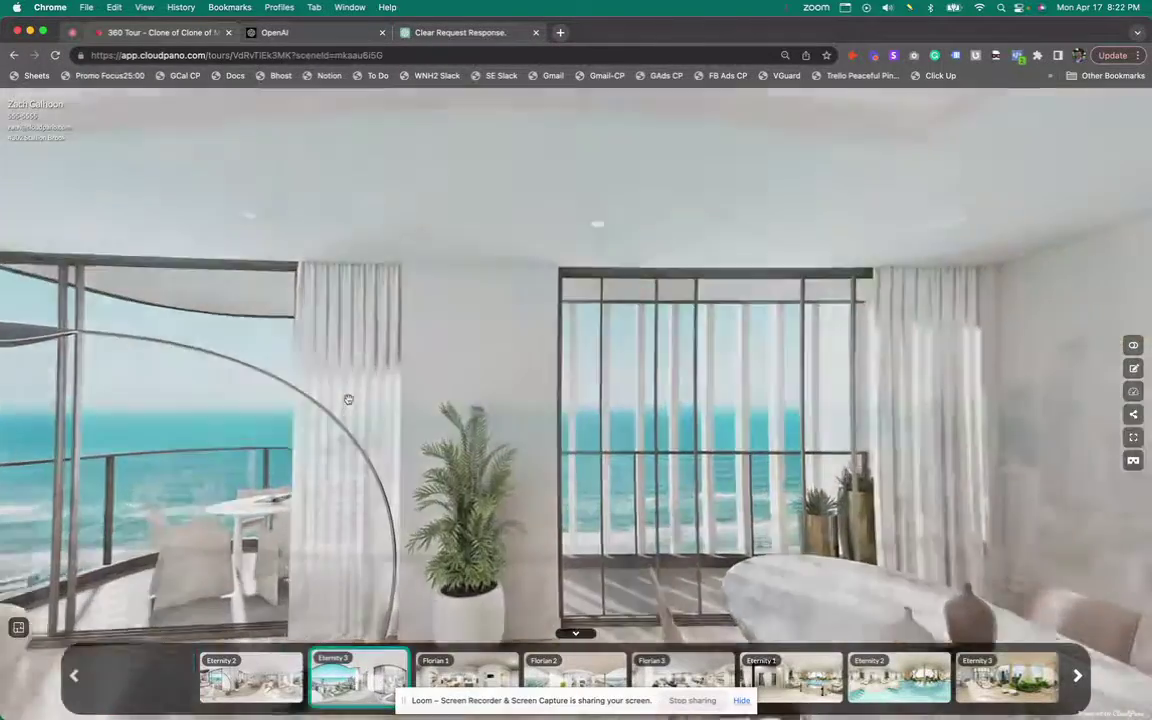
{"action": "left_click_drag", "start_coordinate": [349, 401], "coordinate": [743, 353]}
{"action": "left_click", "coordinate": [410, 315]}
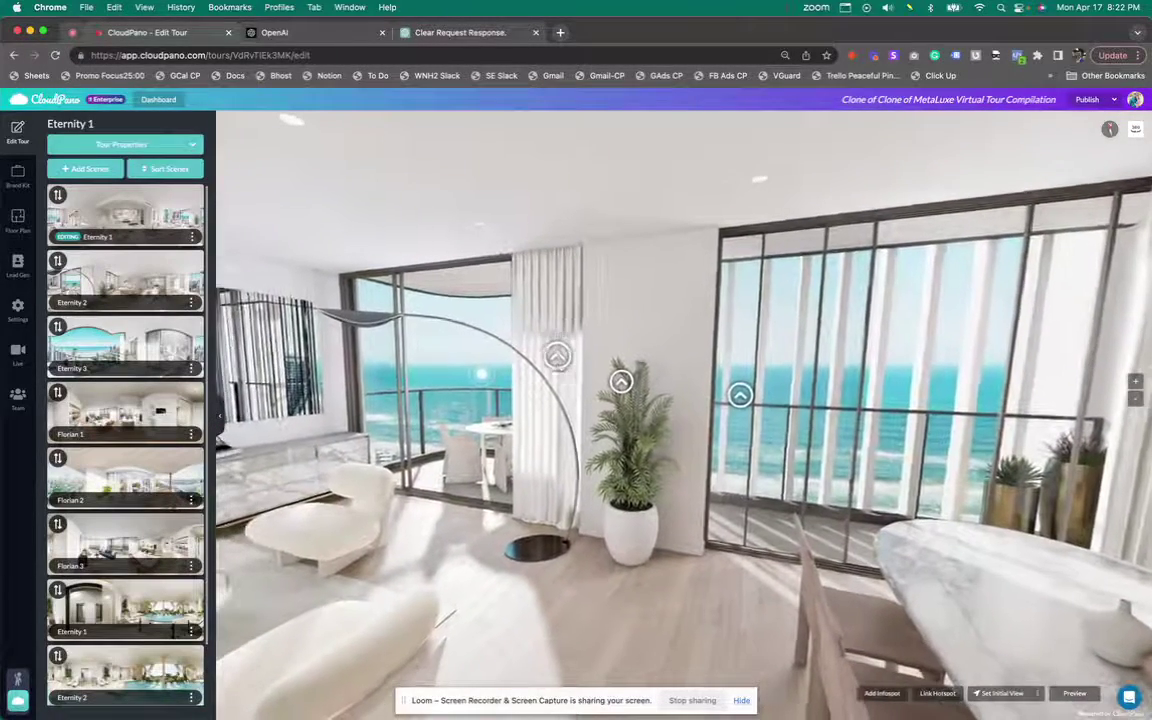
{"action": "mouse_move", "coordinate": [545, 375]}
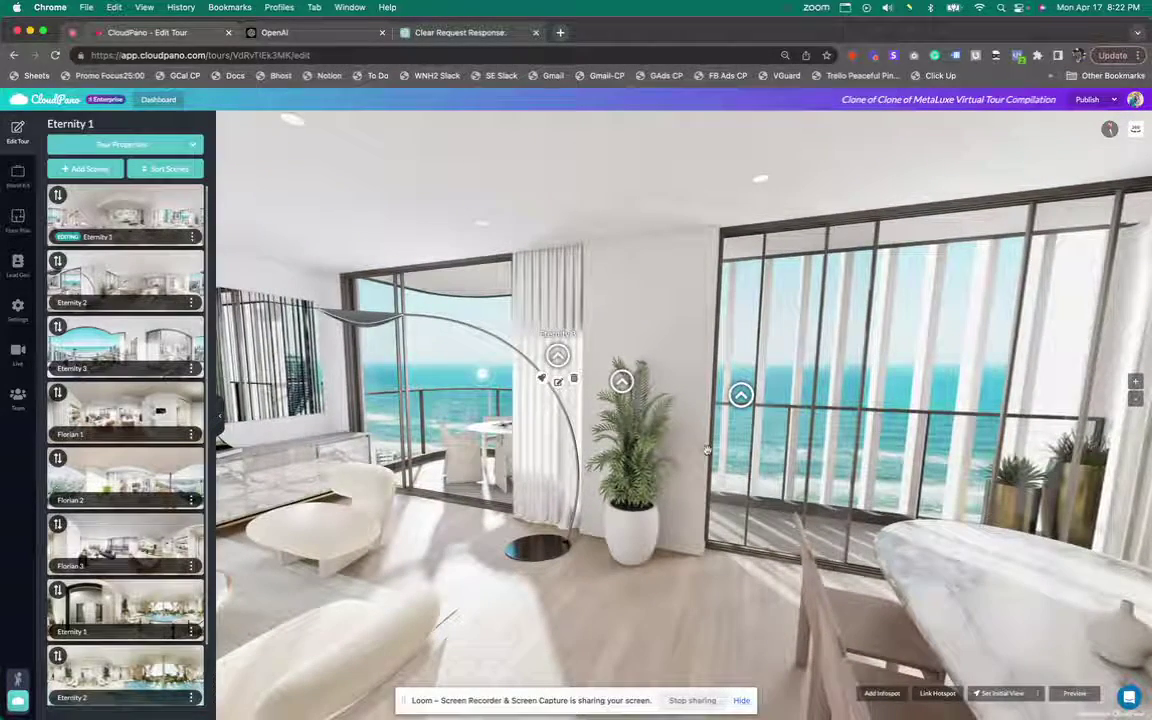
{"action": "left_click", "coordinate": [541, 381]}
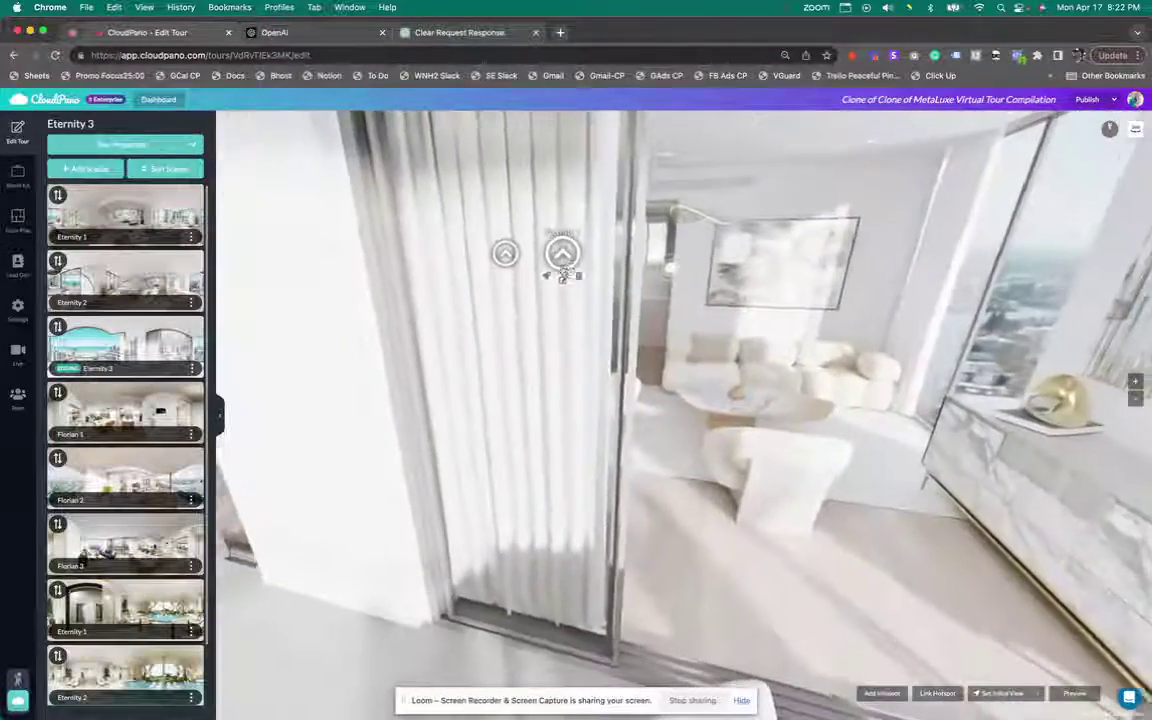
{"action": "left_click", "coordinate": [557, 275]}
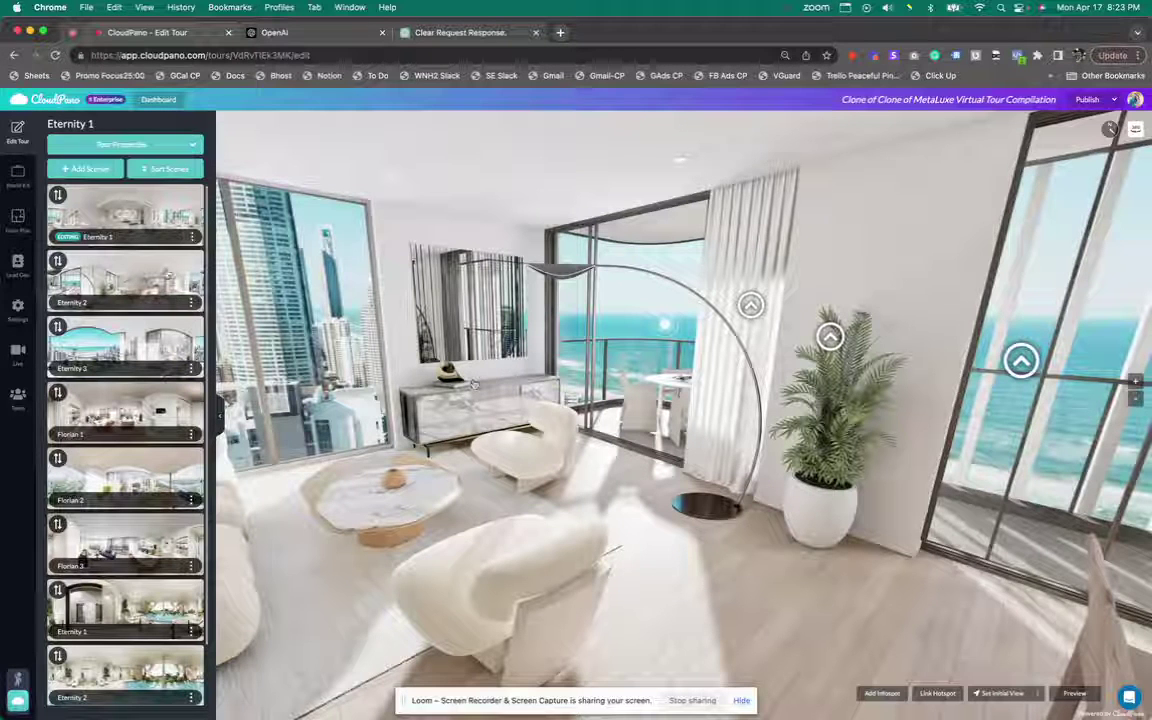
Open Brand Kit and scroll down to the empty Custom JavaScript and Custom CSS fields
{"action": "left_click", "coordinate": [25, 185]}
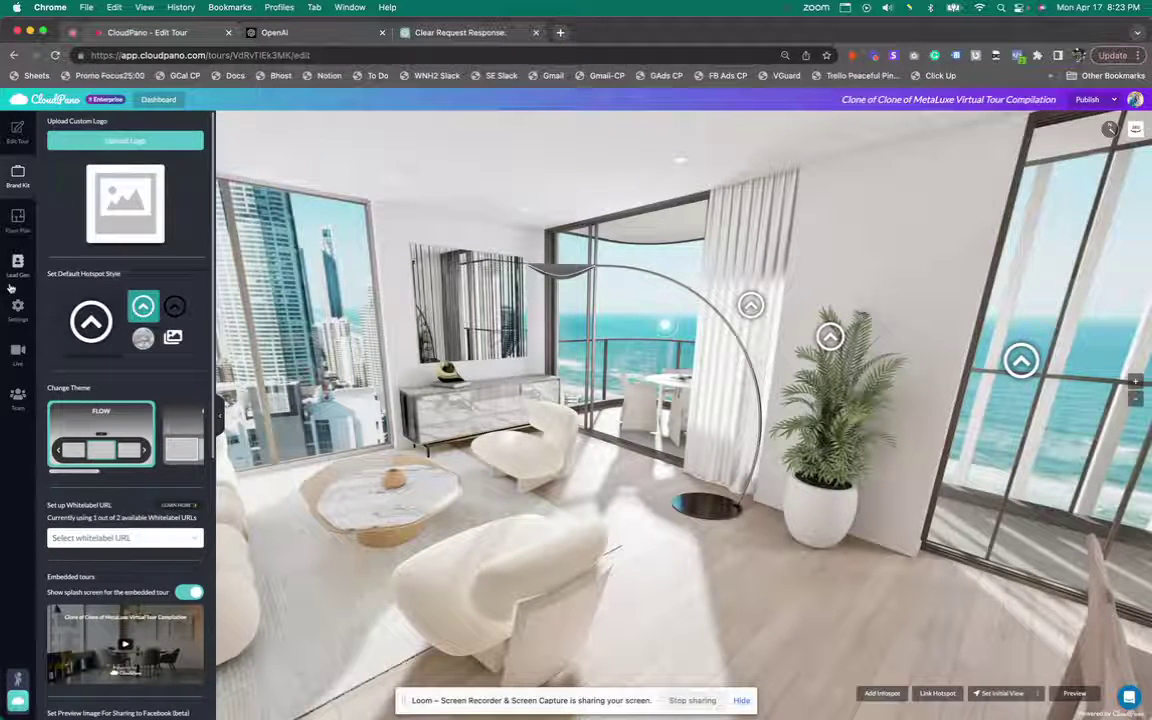
{"action": "scroll", "coordinate": [145, 592], "scroll_direction": "down", "scroll_amount": 3}
{"action": "scroll", "coordinate": [145, 592], "scroll_direction": "down", "scroll_amount": 3}
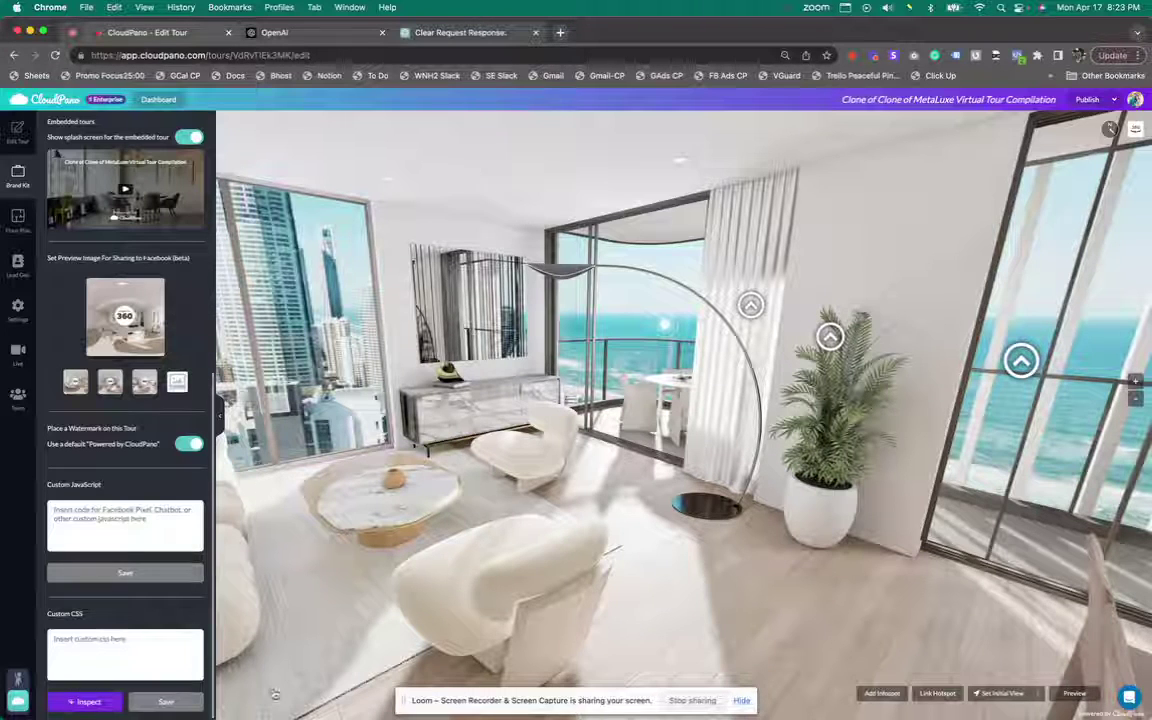
{"action": "left_click_drag", "start_coordinate": [408, 452], "coordinate": [390, 412]}
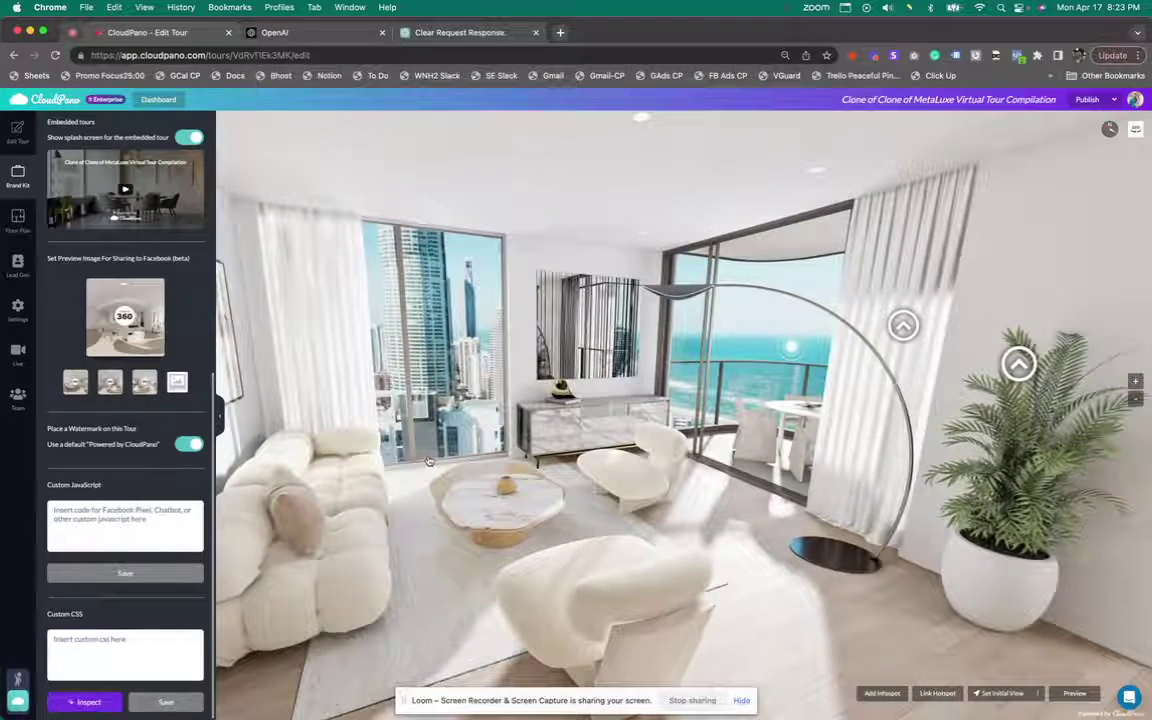
View the Eternity 2 scene in the tour viewer, turning toward the cabinet wall
{"action": "left_click", "coordinate": [460, 32]}
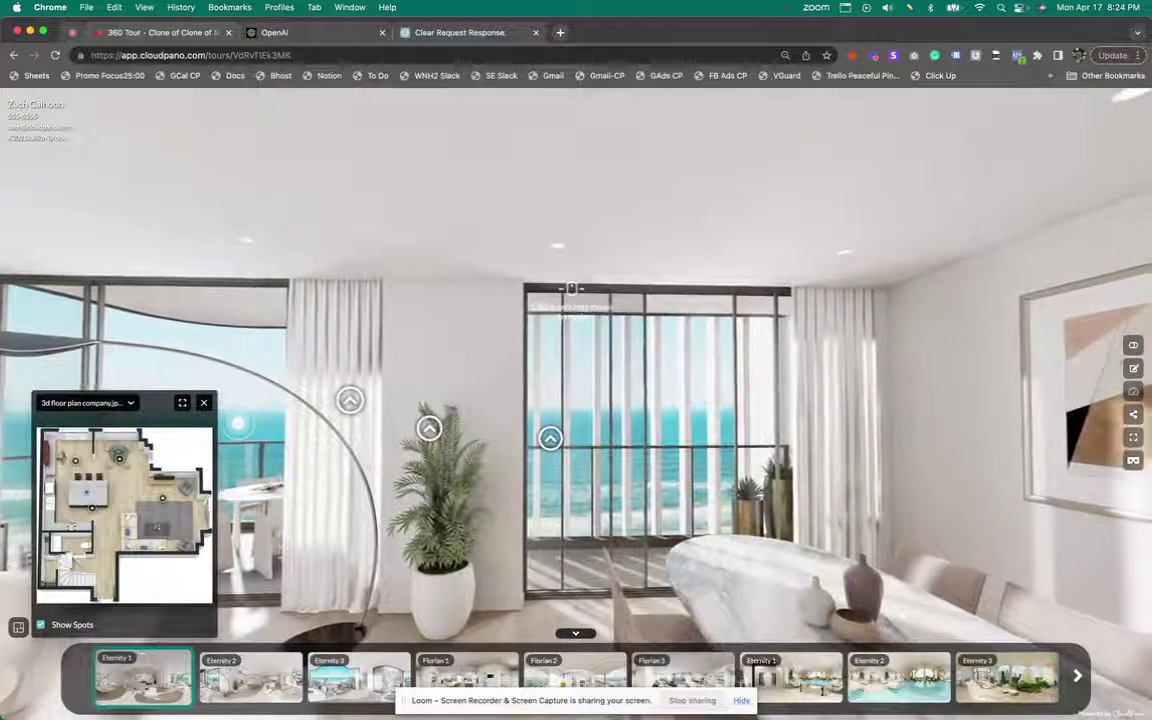
{"action": "left_click", "coordinate": [284, 676]}
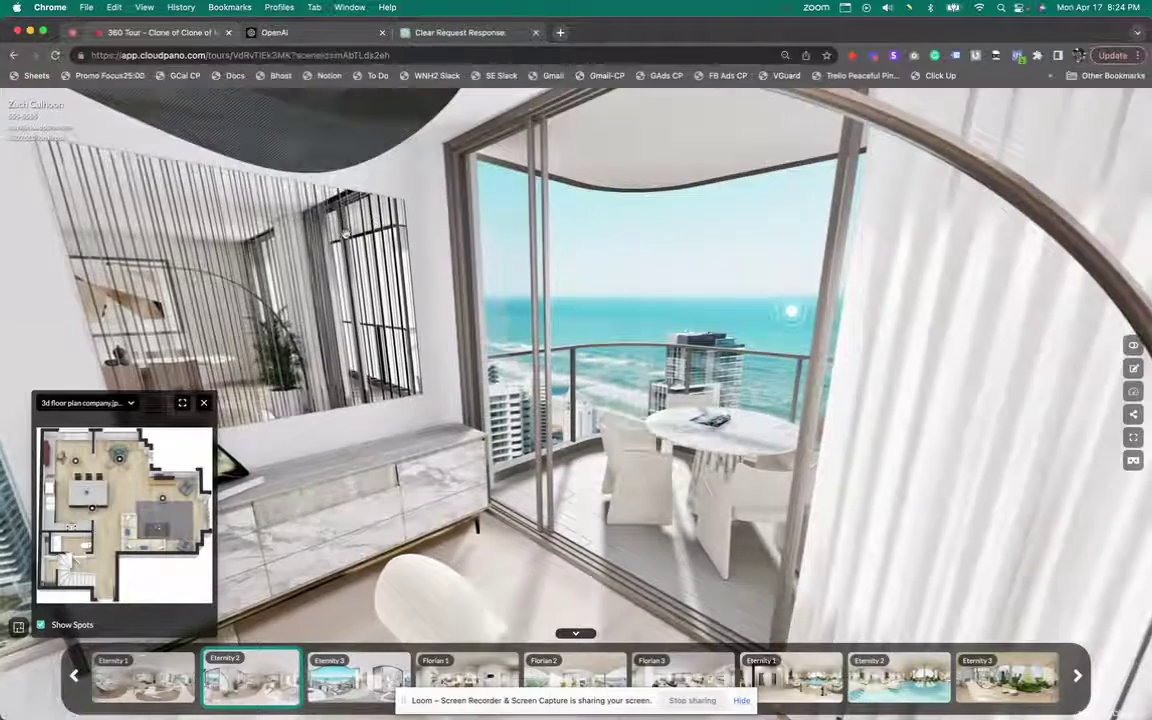
{"action": "left_click_drag", "start_coordinate": [339, 214], "coordinate": [436, 267]}
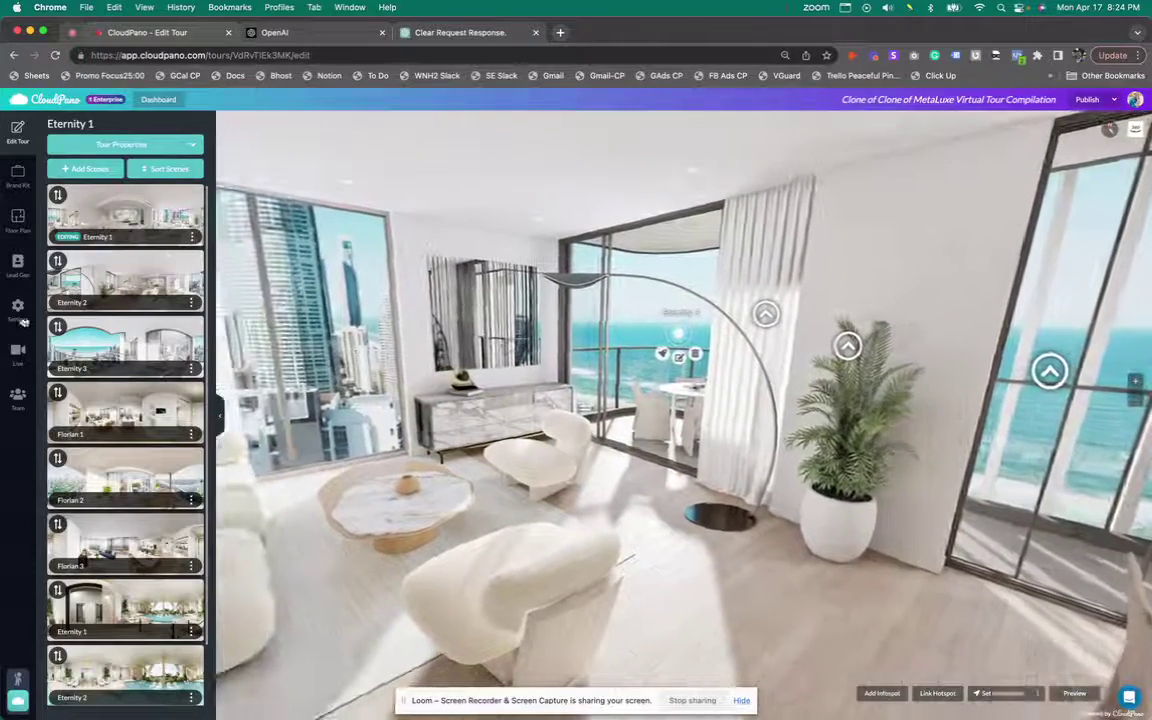
Open the tour's Brand Kit settings and scroll to the Custom CSS field
{"action": "left_click", "coordinate": [18, 312]}
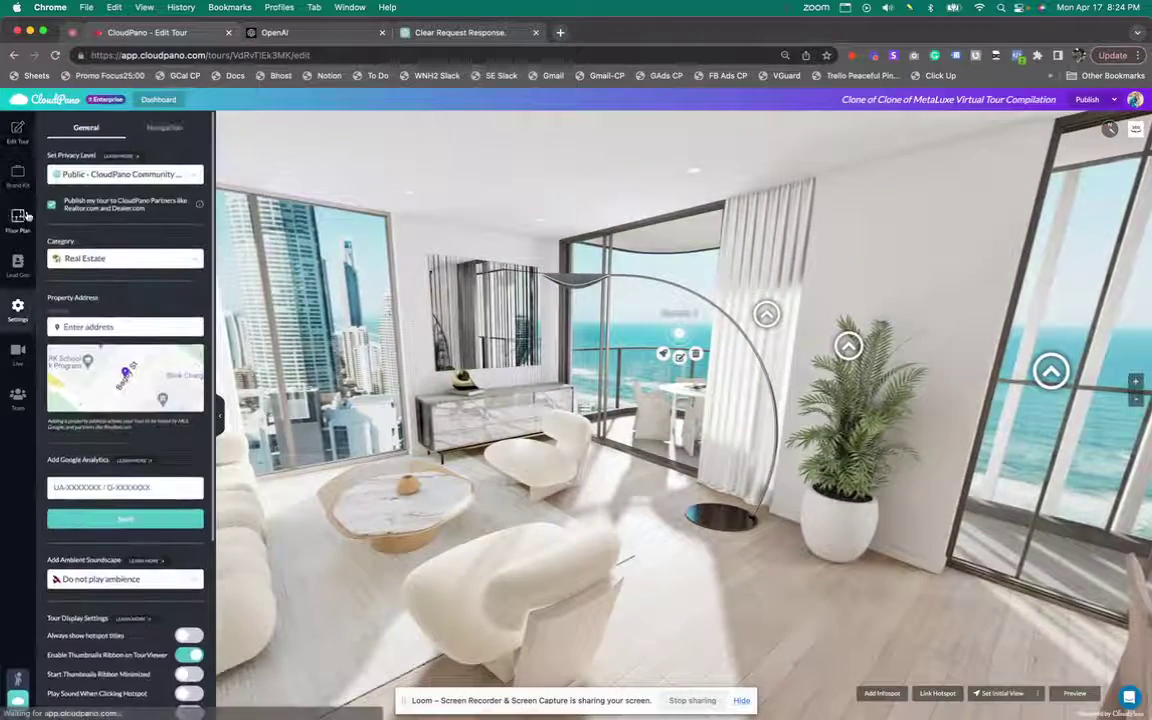
{"action": "left_click", "coordinate": [17, 177]}
{"action": "scroll", "coordinate": [113, 477], "scroll_direction": "down", "scroll_amount": 10}
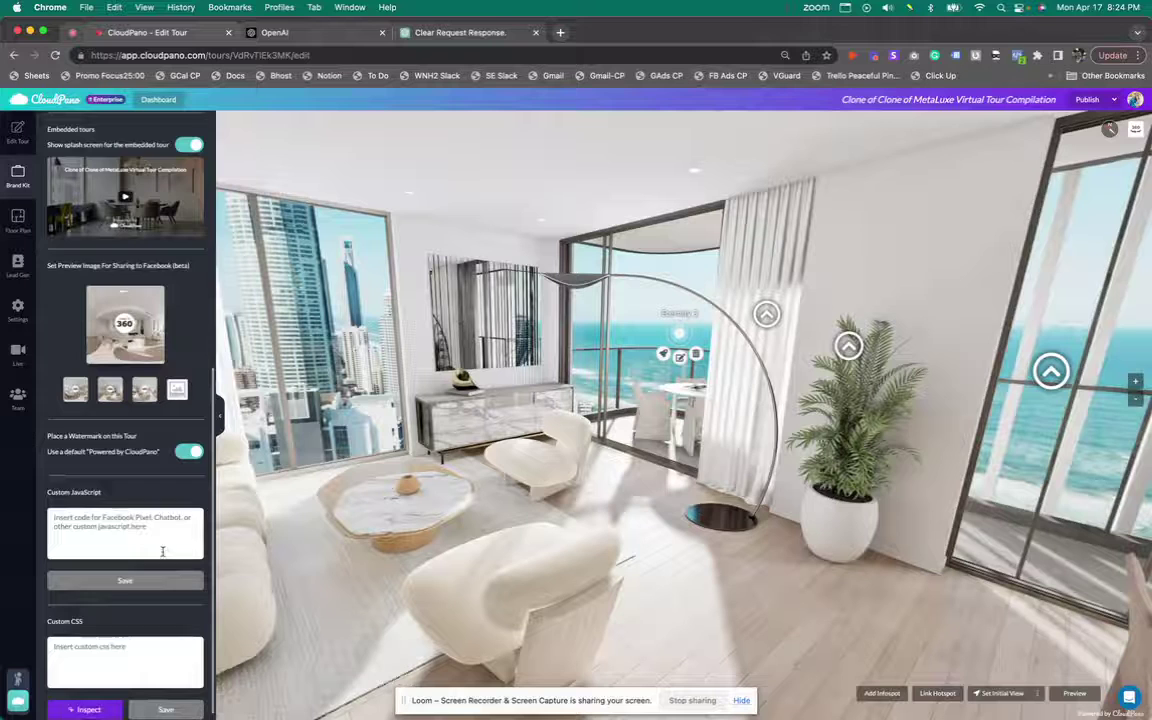
Inspect a ribbon scene title to add a .cloudpano-ui__reel-scene-title rule and copy its selector
{"action": "left_click", "coordinate": [88, 702]}
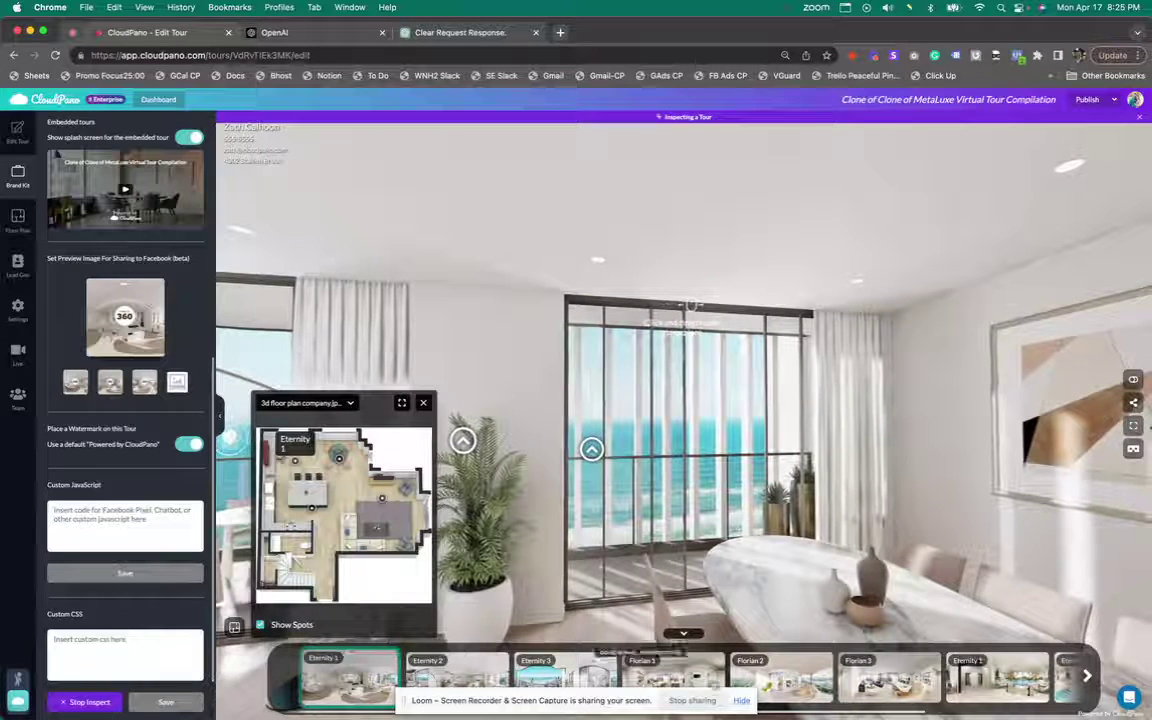
{"action": "left_click", "coordinate": [326, 660]}
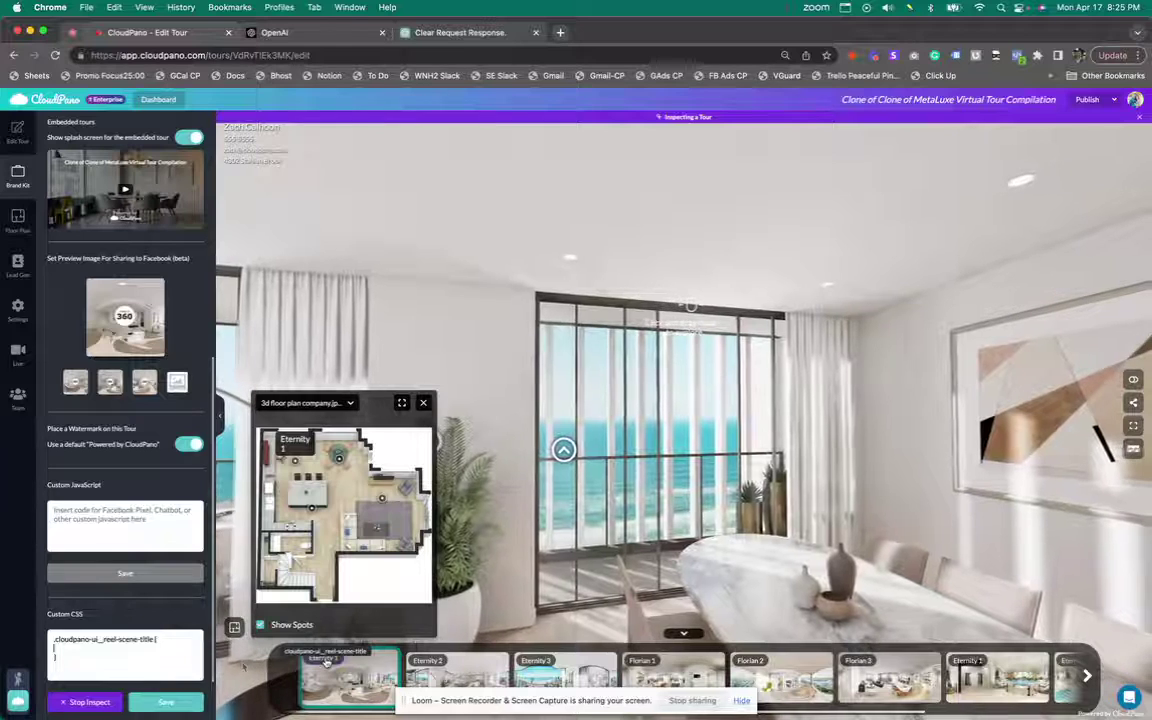
{"action": "left_click_drag", "start_coordinate": [158, 639], "coordinate": [39, 641]}
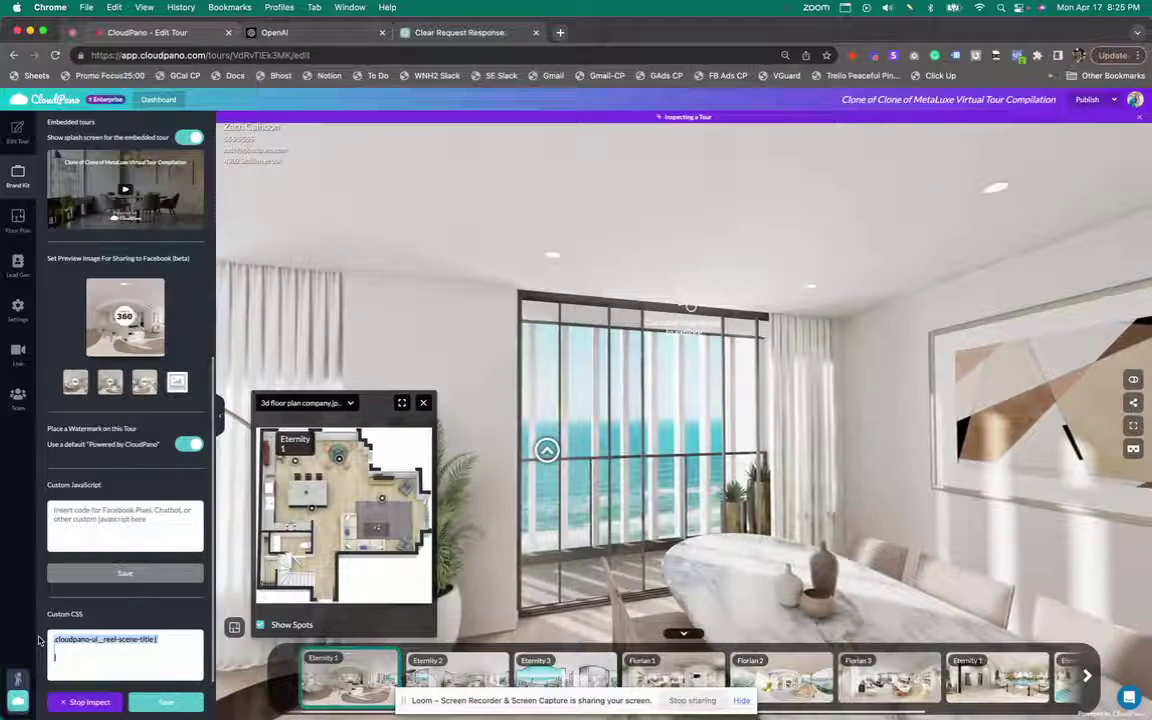
{"action": "left_click", "coordinate": [435, 34]}
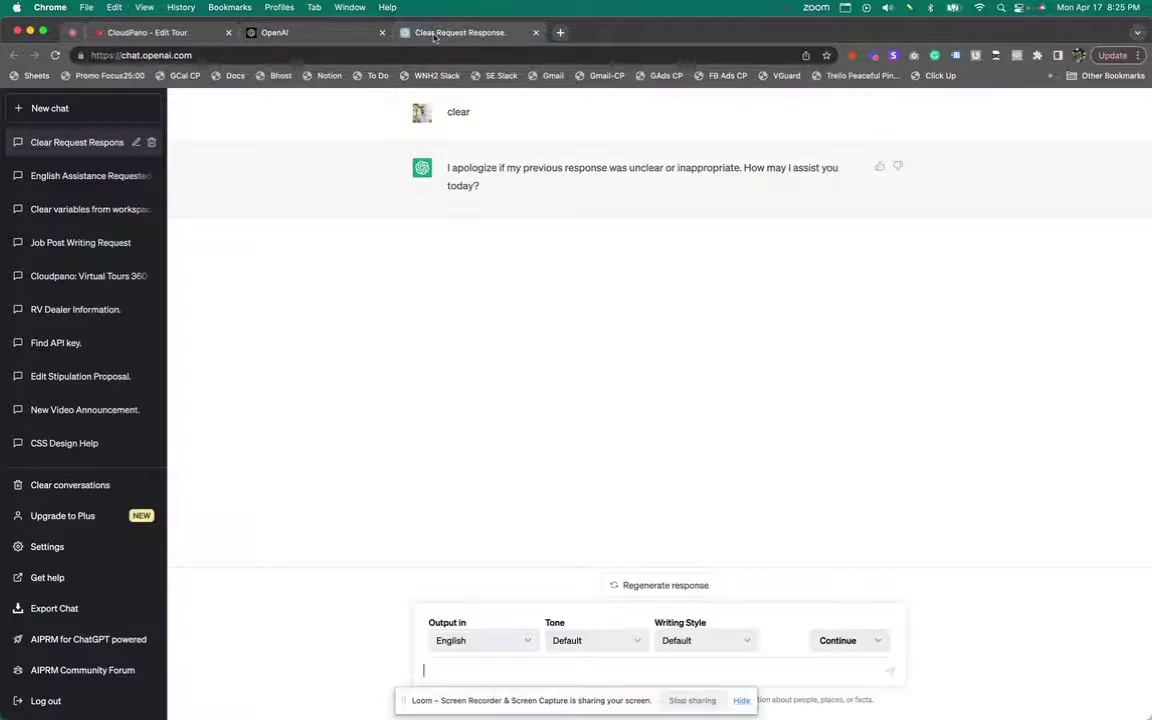
Ask ChatGPT 'hide this:' with the pasted .cloudpano-ui__reel-scene-title selector
{"action": "left_click", "coordinate": [469, 674]}
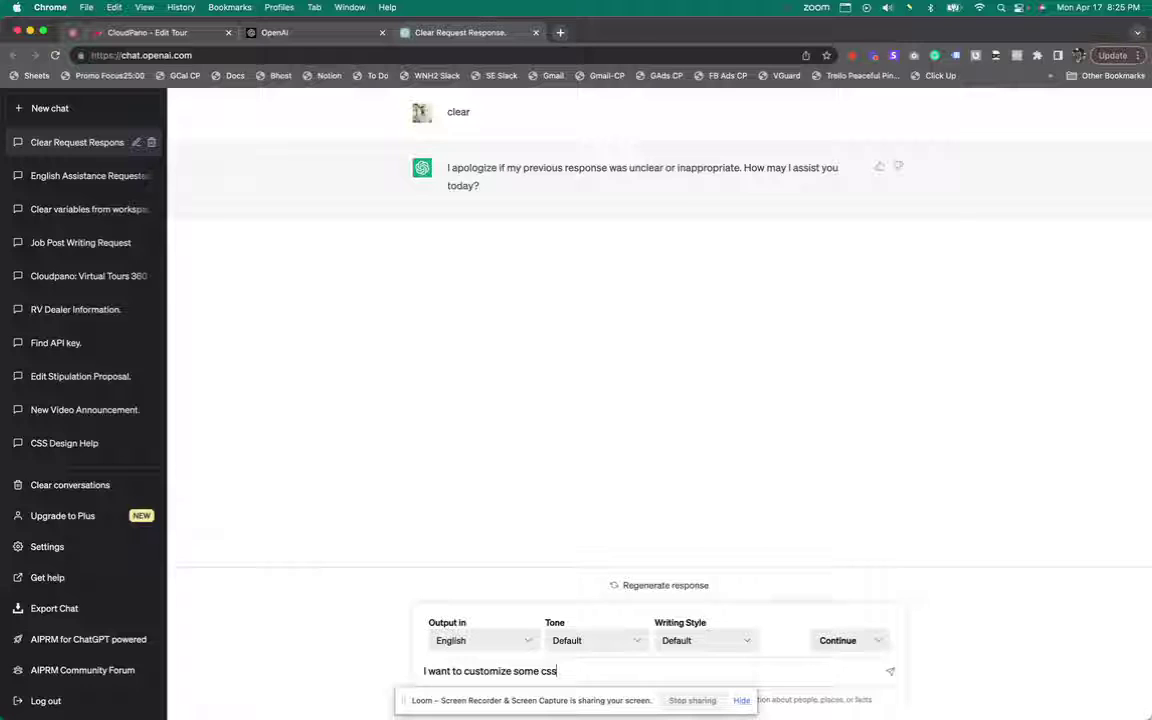
{"action": "type", "text": "hide"}
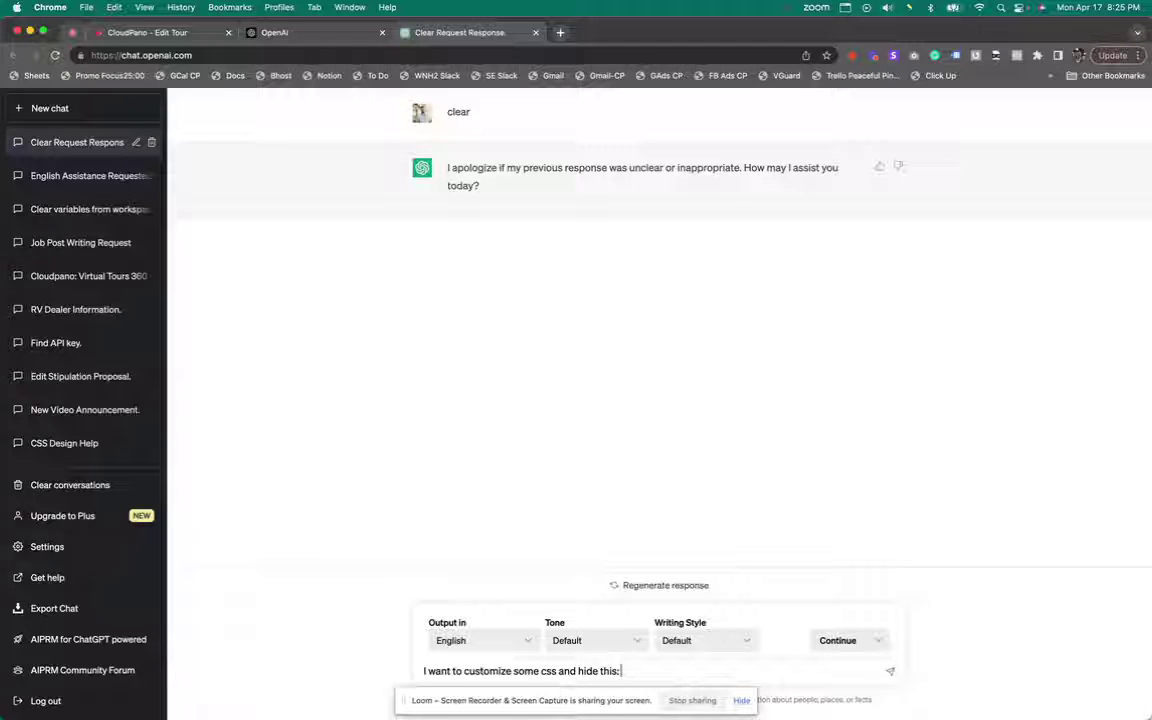
{"action": "type", "text": " this:"}
{"action": "type", "text": ".cloudpano-ui__reel-scene-title {  }"}
{"action": "key", "text": "Return"}
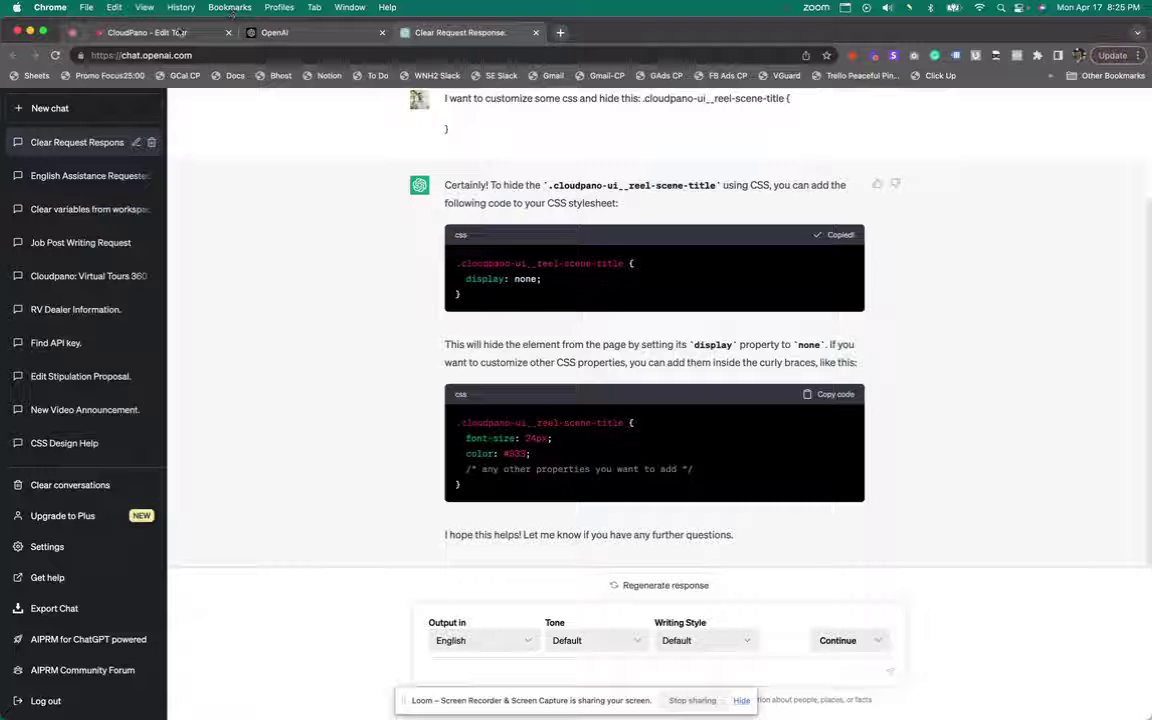
Save the scene-title display: none rule, then inspect the contact name for a .cloudpano-ui__description-name rule
{"action": "left_click", "coordinate": [180, 32]}
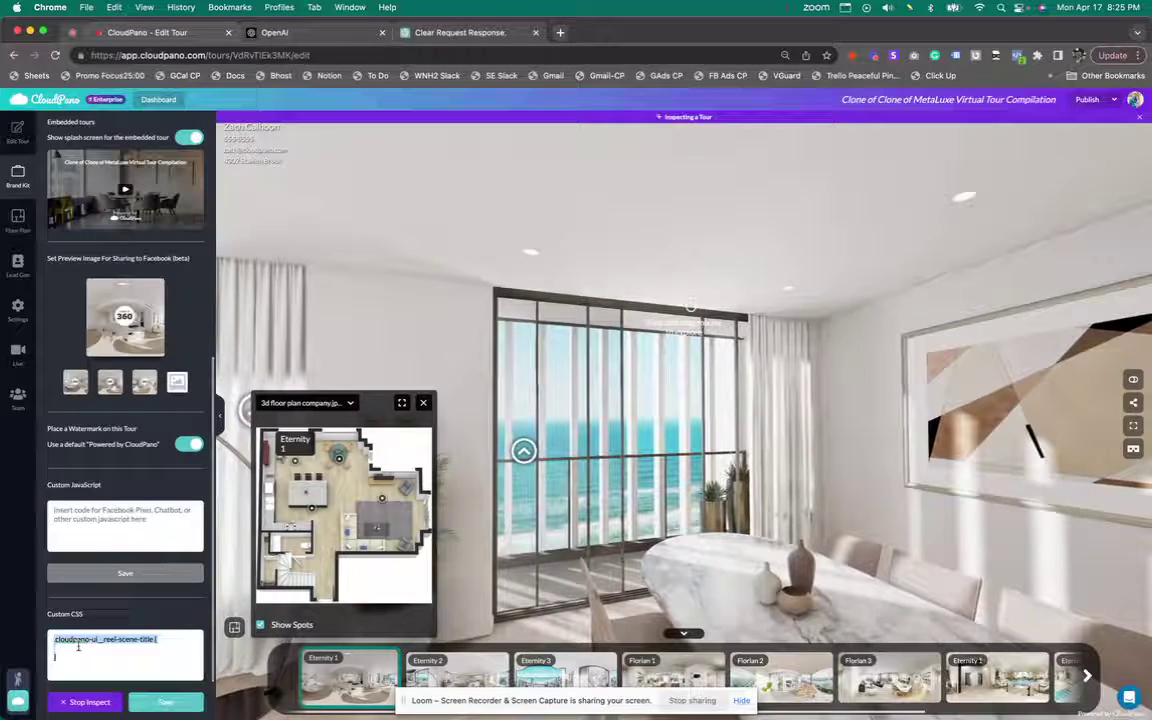
{"action": "type", "text": ".cloudpano-ui__reel-scene-title {   display: none; }"}
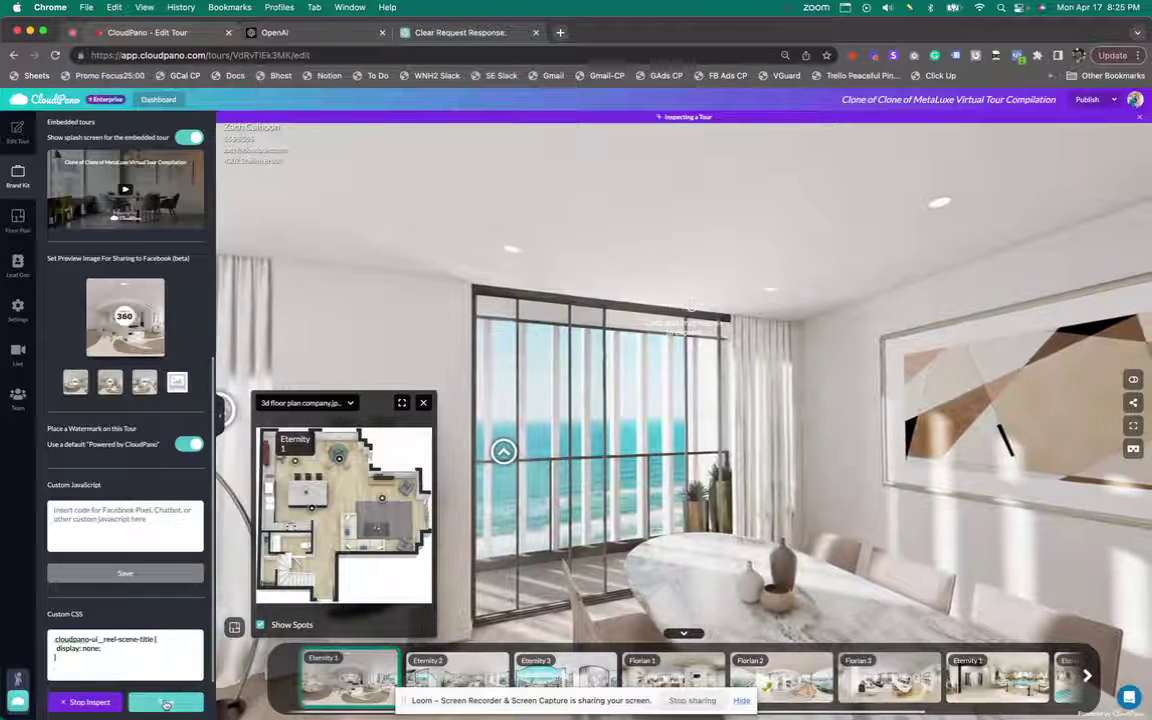
{"action": "left_click", "coordinate": [165, 703]}
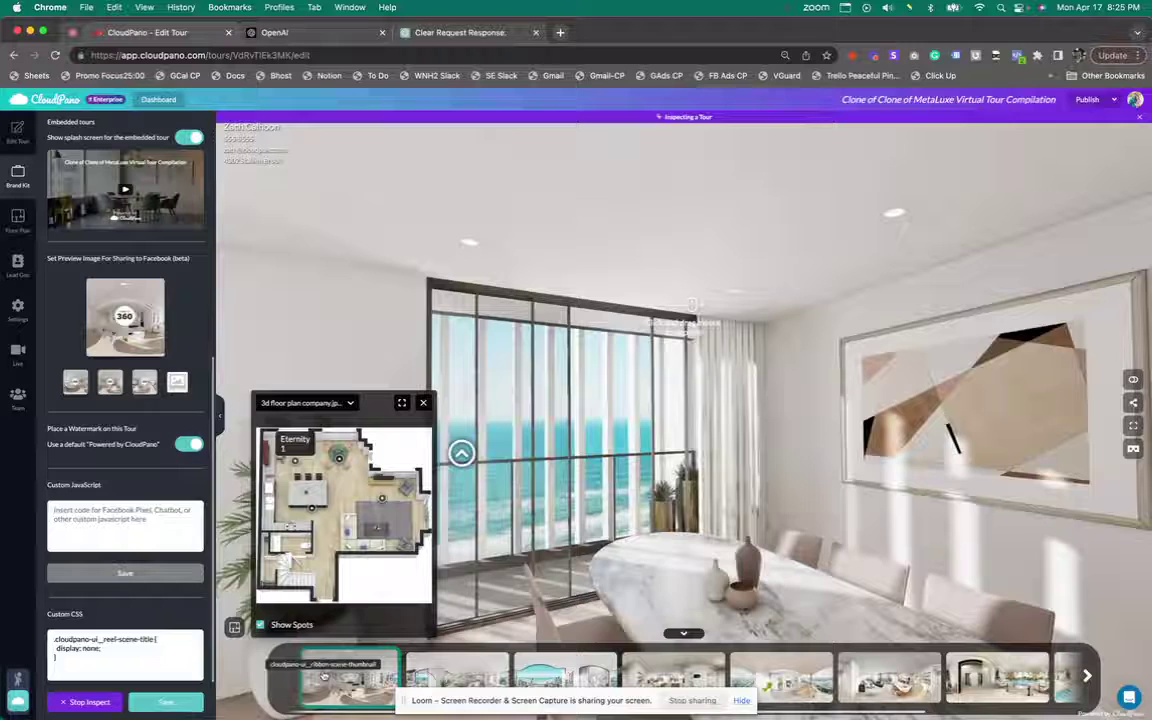
{"action": "left_click", "coordinate": [166, 702]}
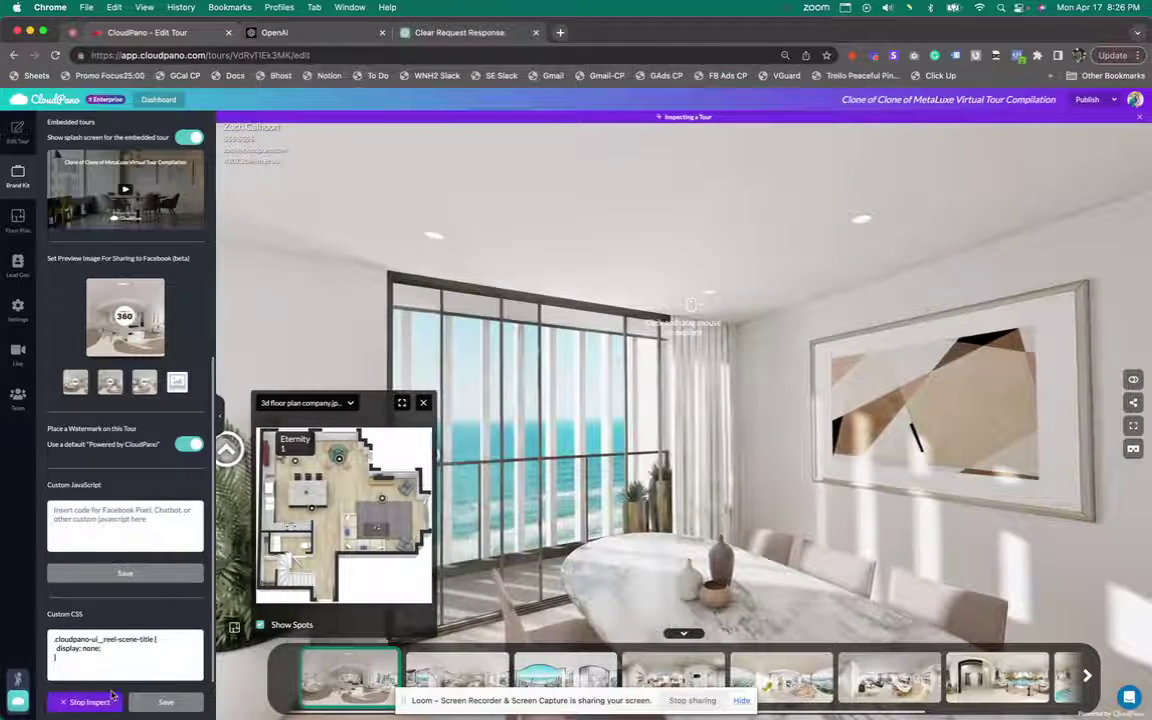
{"action": "left_click", "coordinate": [265, 130]}
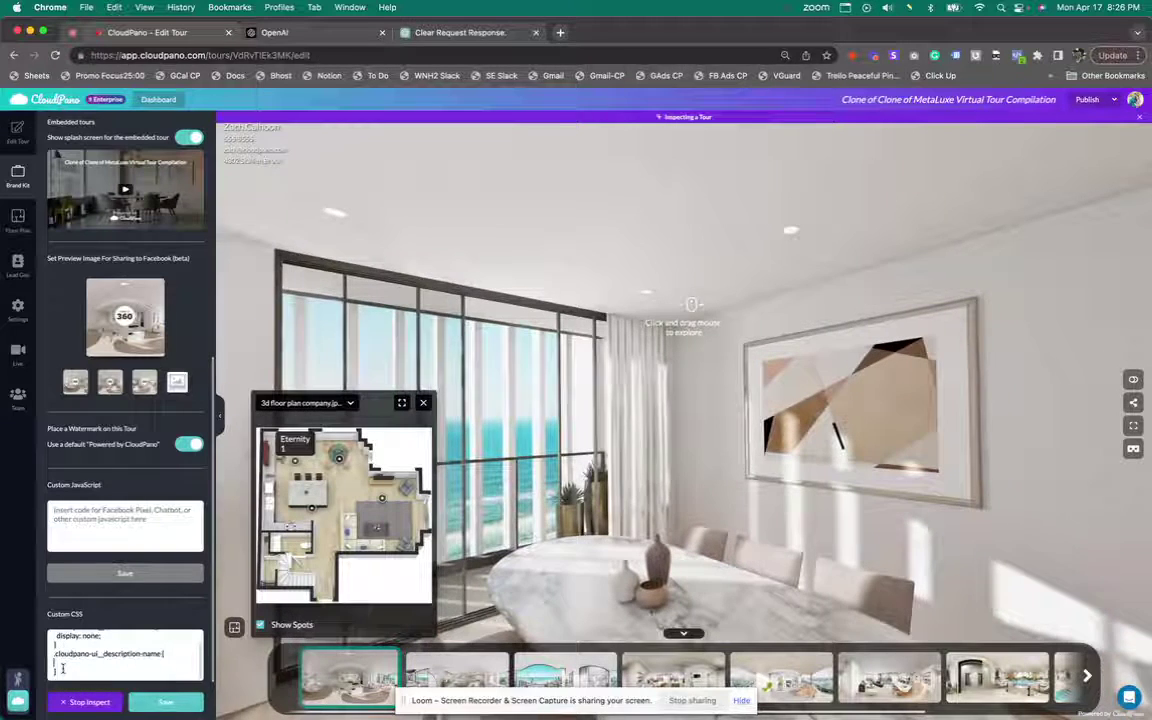
{"action": "left_click_drag", "start_coordinate": [165, 653], "coordinate": [50, 653]}
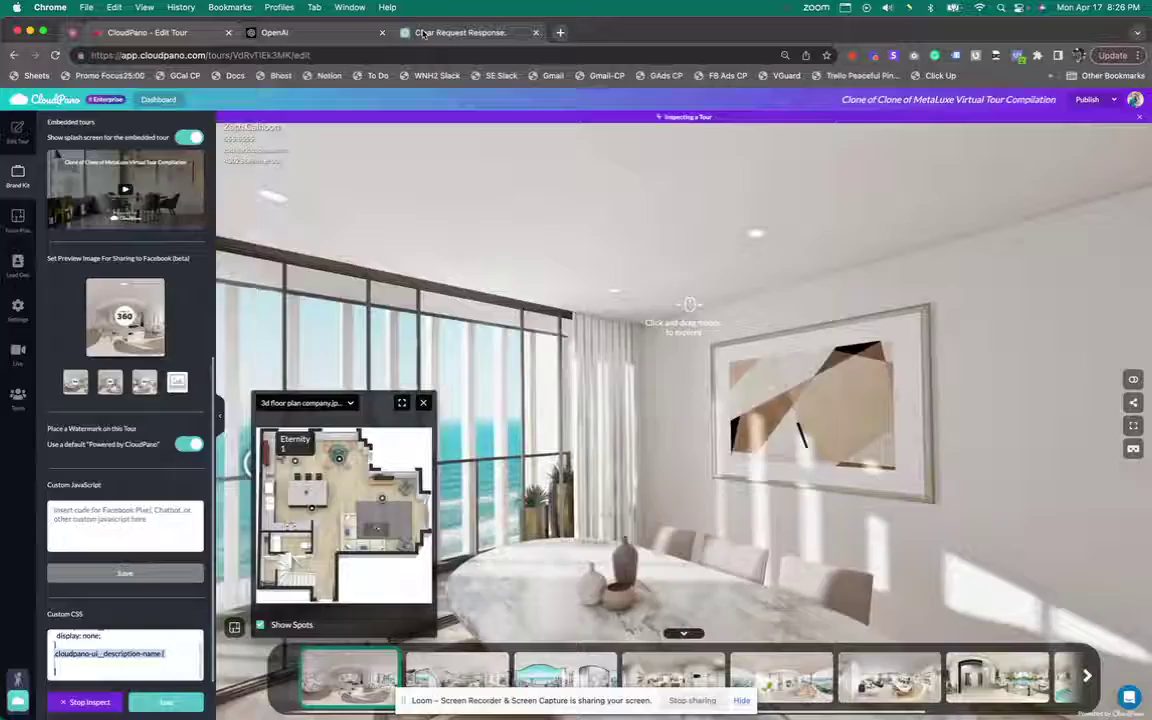
Ask ChatGPT for a 60px font size on the pasted .cloudpano-ui__description-name selector
{"action": "key", "text": "super+3"}
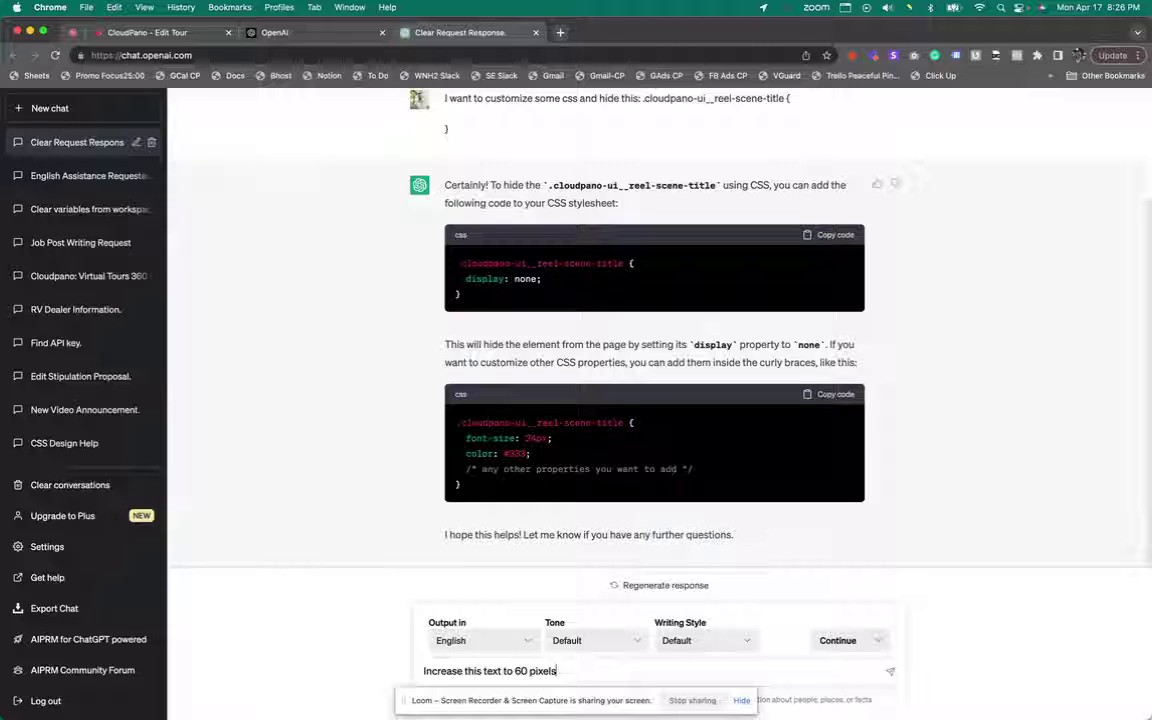
{"action": "type", "text": ".cloudpano-ui__description-name {  }"}
{"action": "key", "text": "Return"}
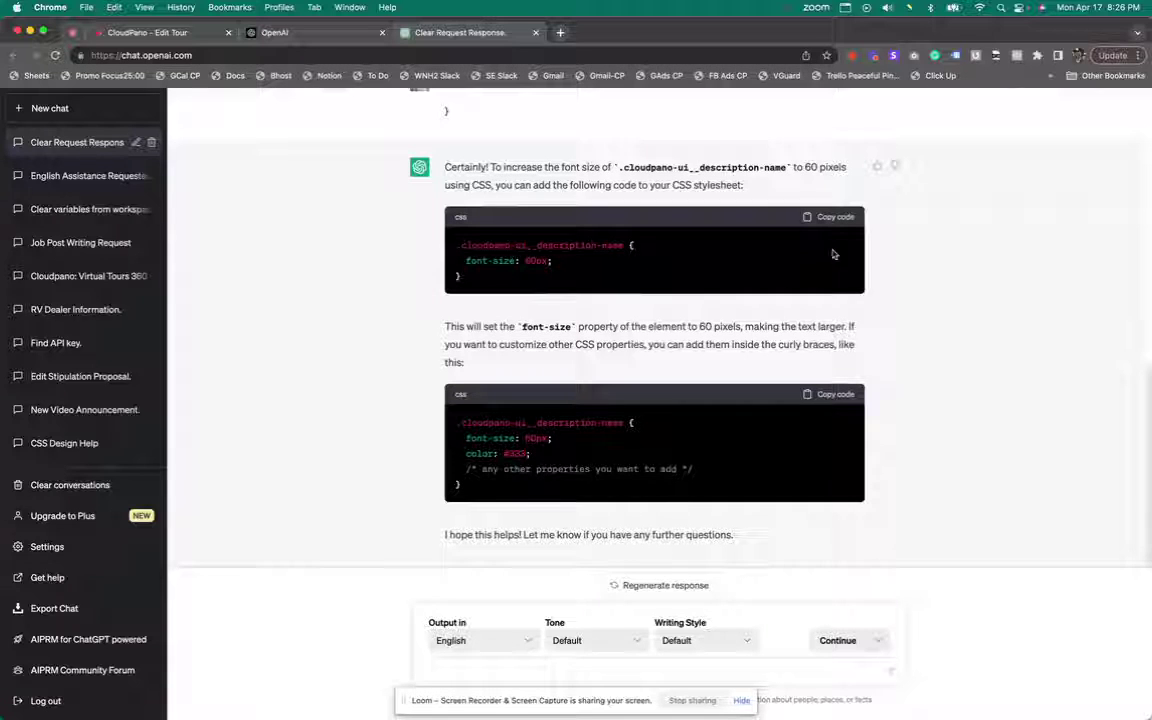
{"action": "left_click", "coordinate": [176, 36]}
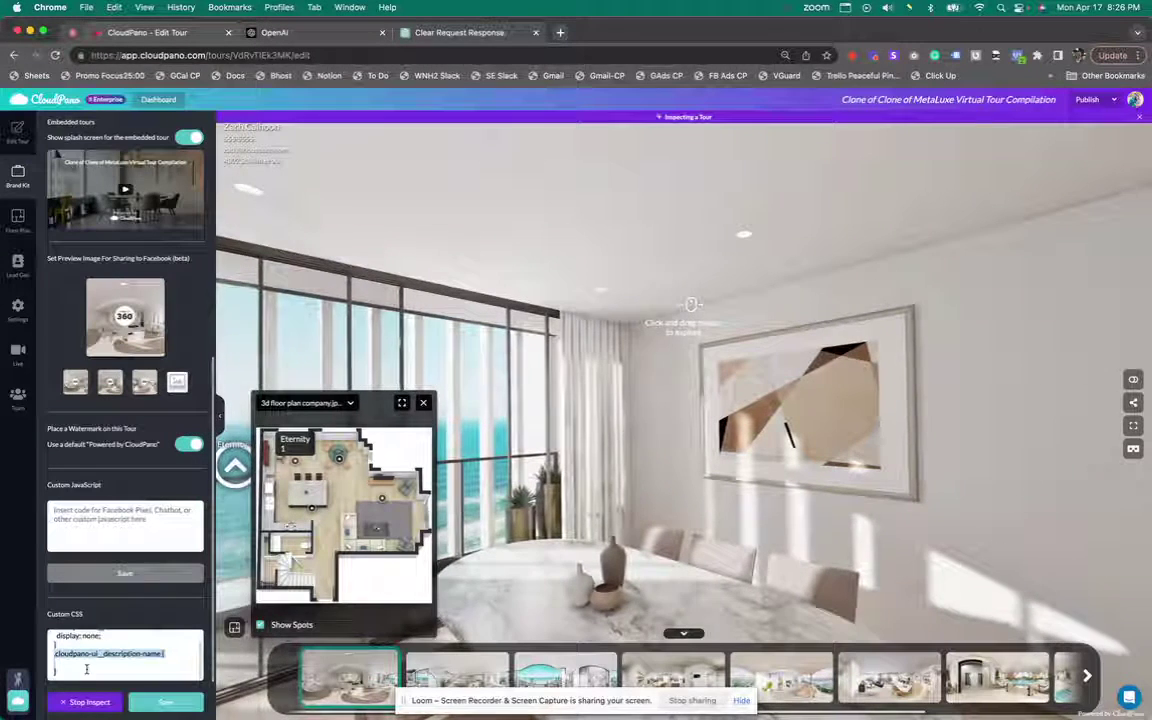
Paste and save the 60px .cloudpano-ui__description-name font-size rule, then publish the tour
{"action": "type", "text": ".cloudpano-ui__description-name { font-size: 60px; }"}
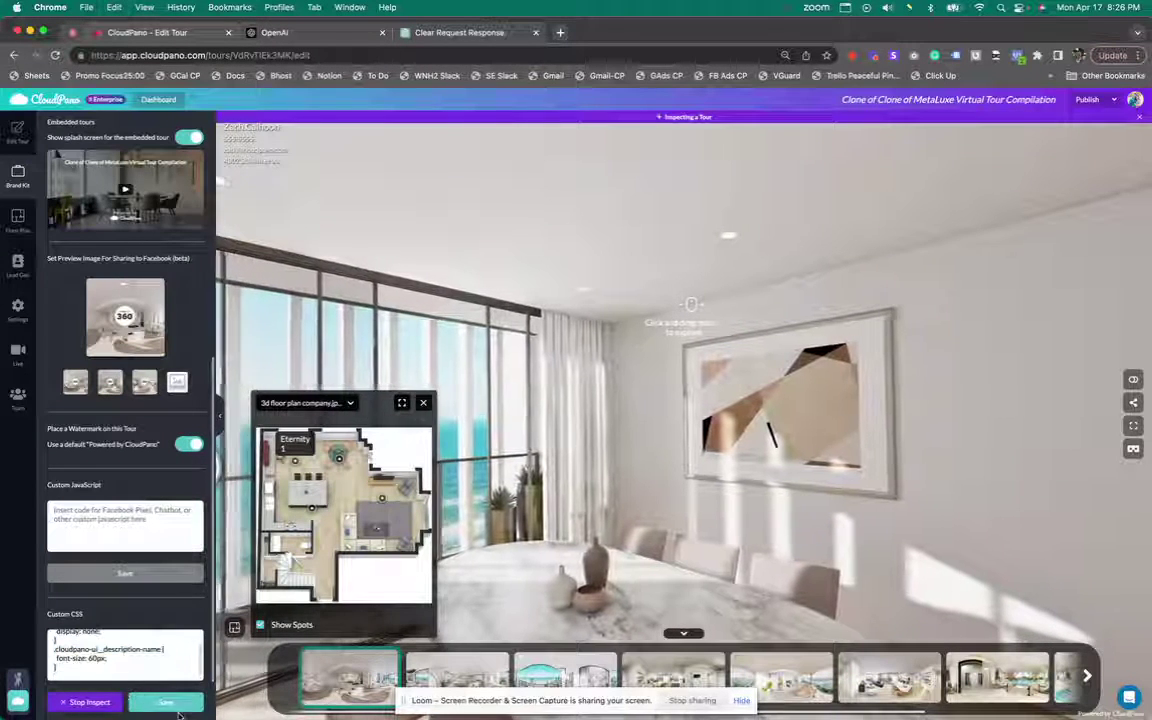
{"action": "left_click", "coordinate": [177, 709]}
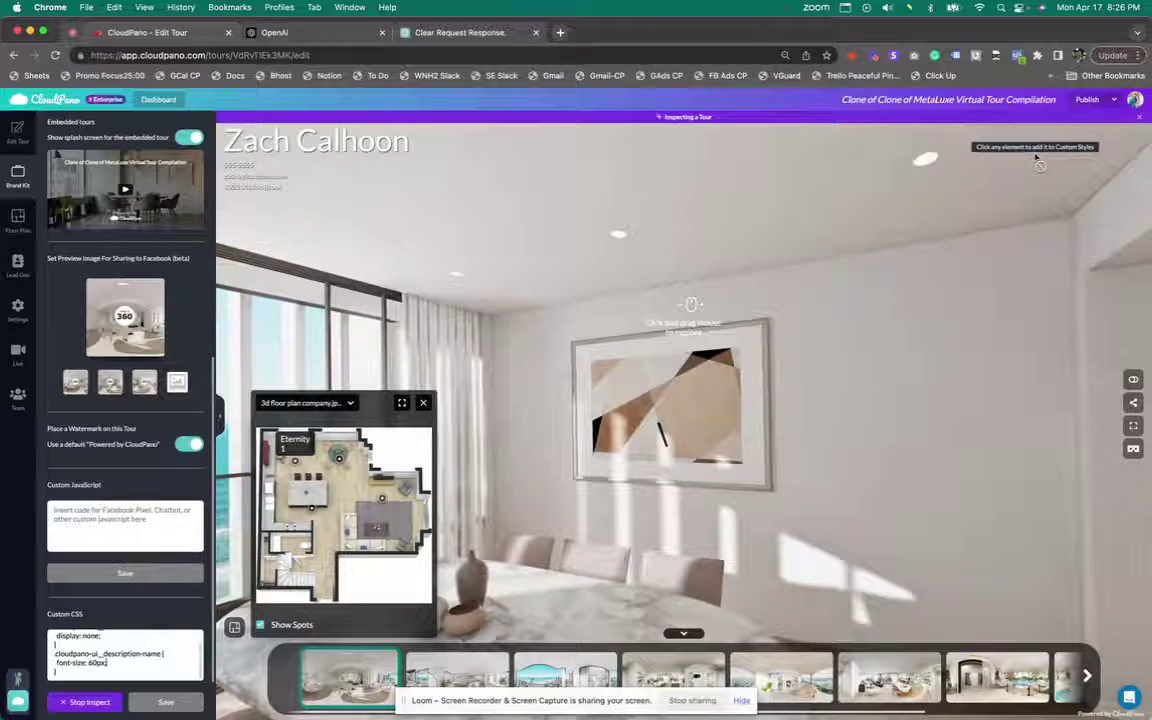
{"action": "left_click", "coordinate": [1087, 100]}
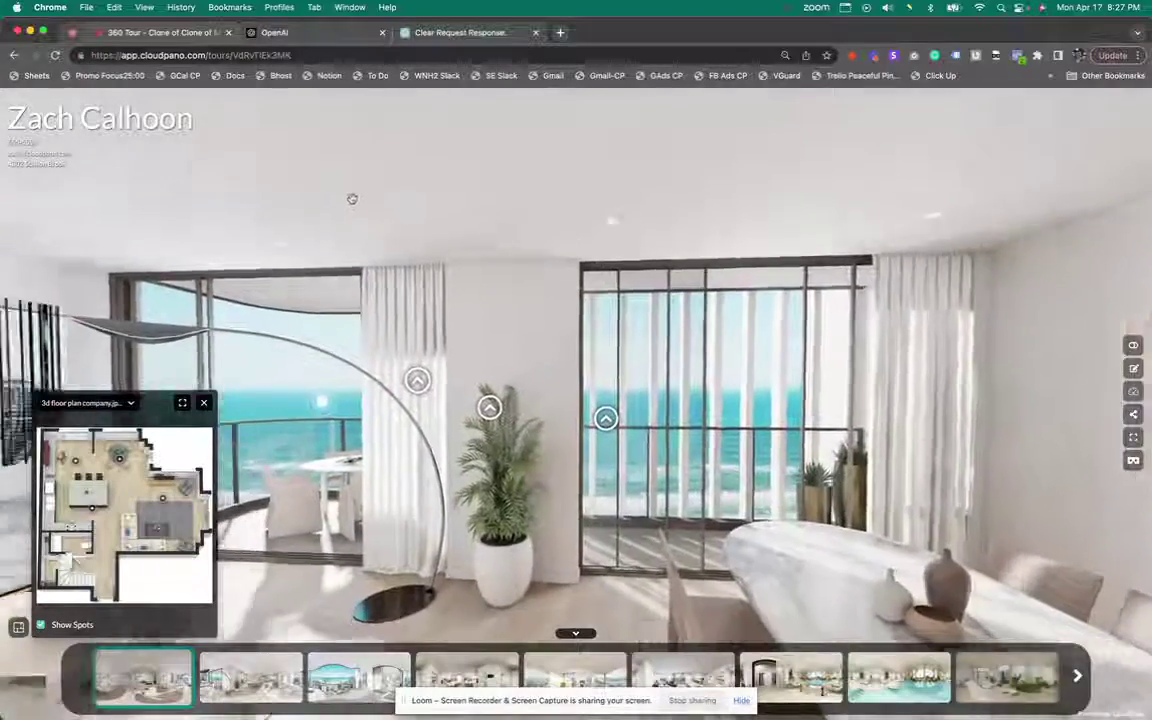
Look around the published tour toward the living room, then return to the tour editor
{"action": "left_click_drag", "start_coordinate": [352, 198], "coordinate": [443, 192]}
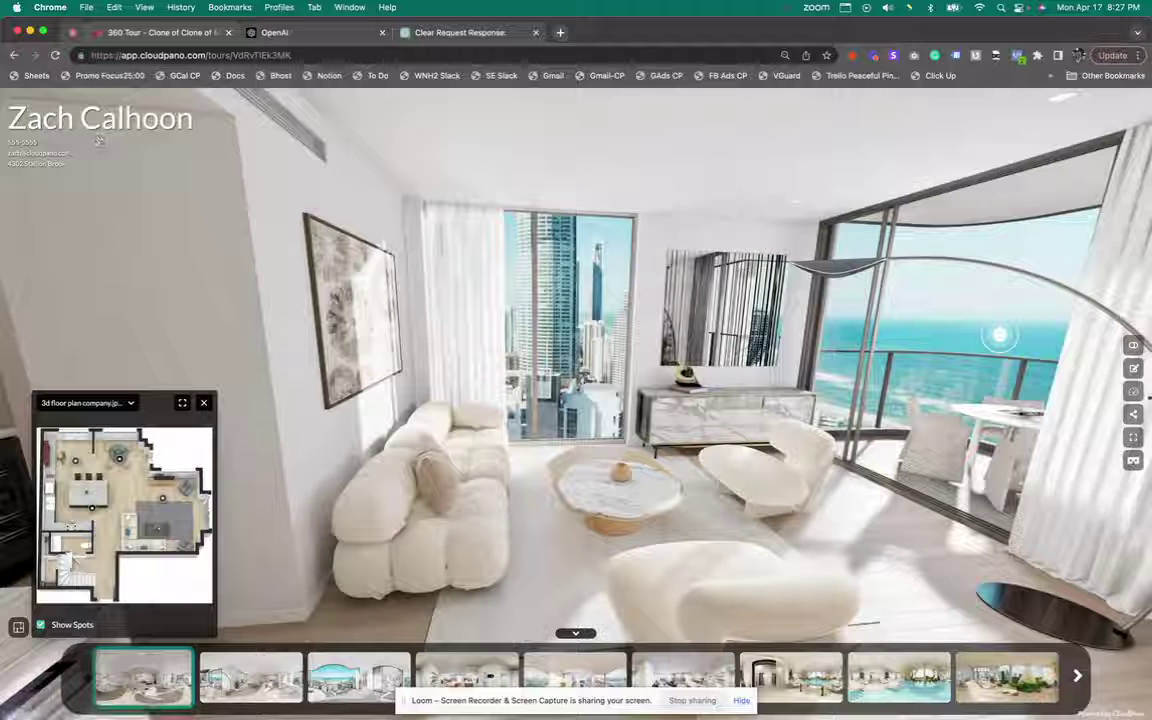
{"action": "left_click", "coordinate": [1134, 371]}
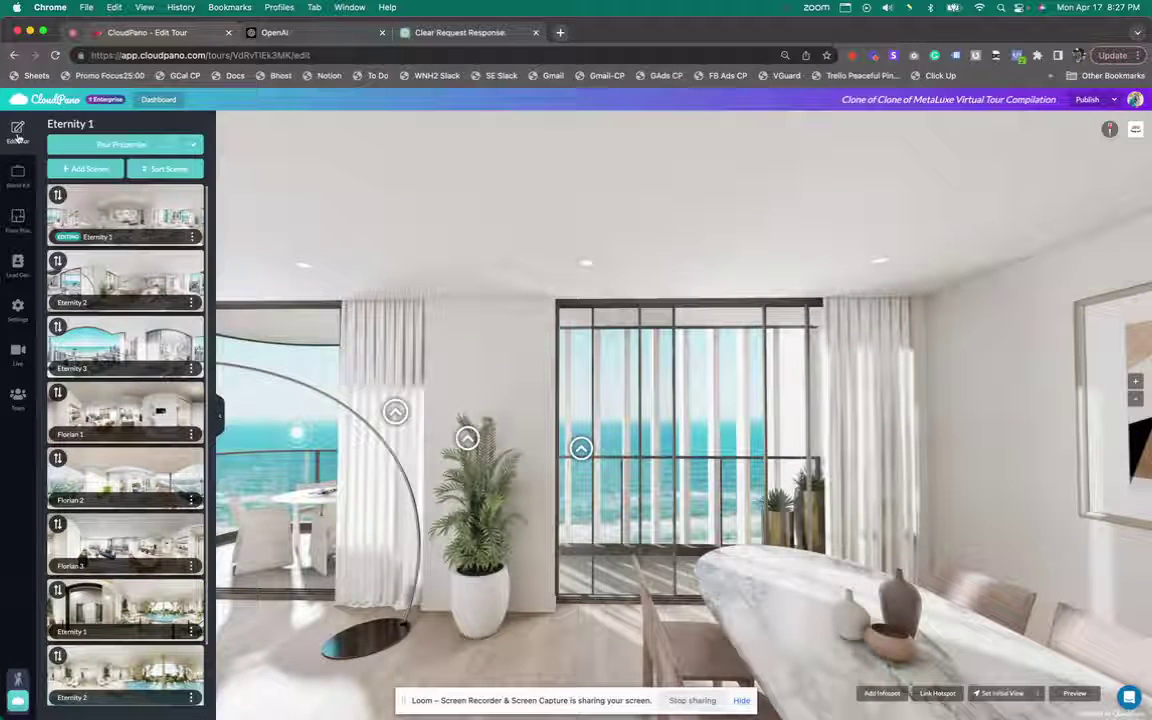
In Tour Properties, replace the contact person's surname with text ending 'Is Having a Great Day'
{"action": "left_click", "coordinate": [185, 146]}
{"action": "left_click", "coordinate": [119, 174]}
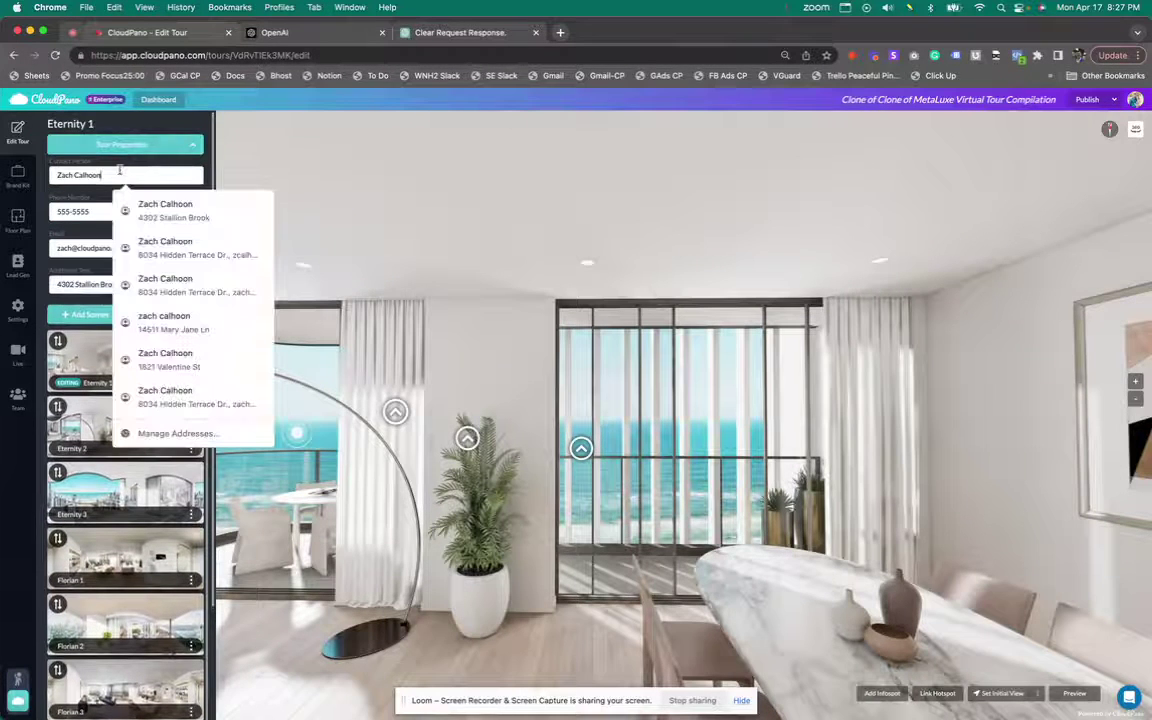
{"action": "double_click", "coordinate": [119, 174]}
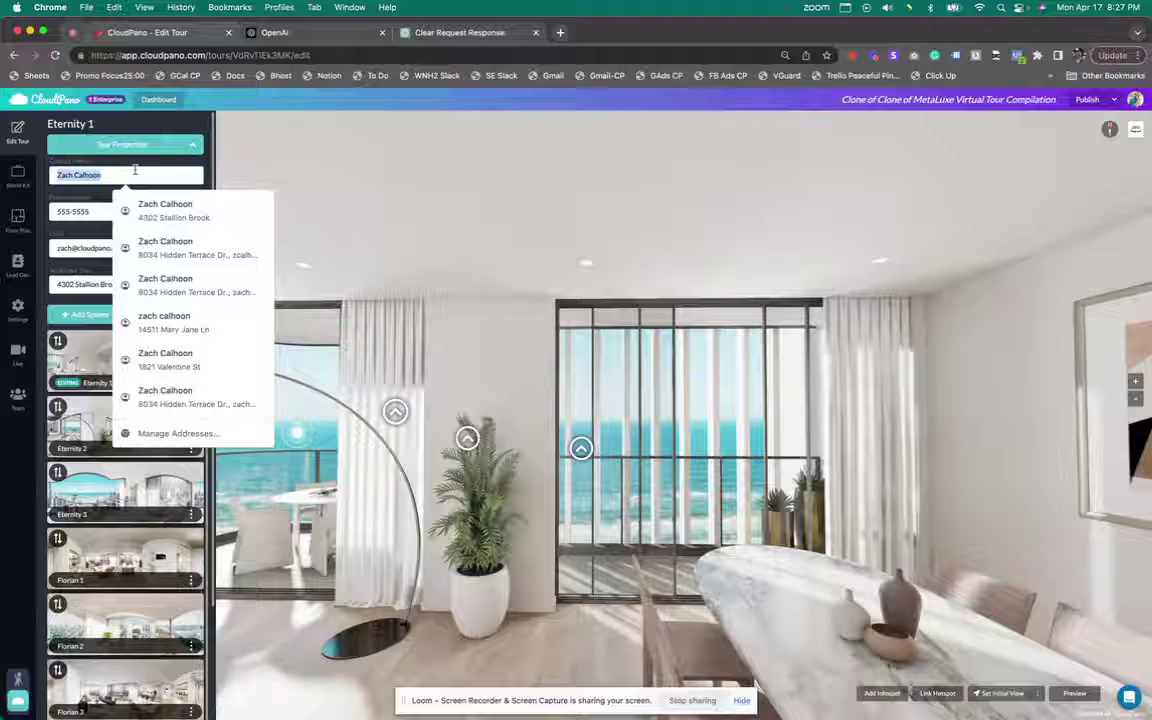
{"action": "type", "text": "&"}
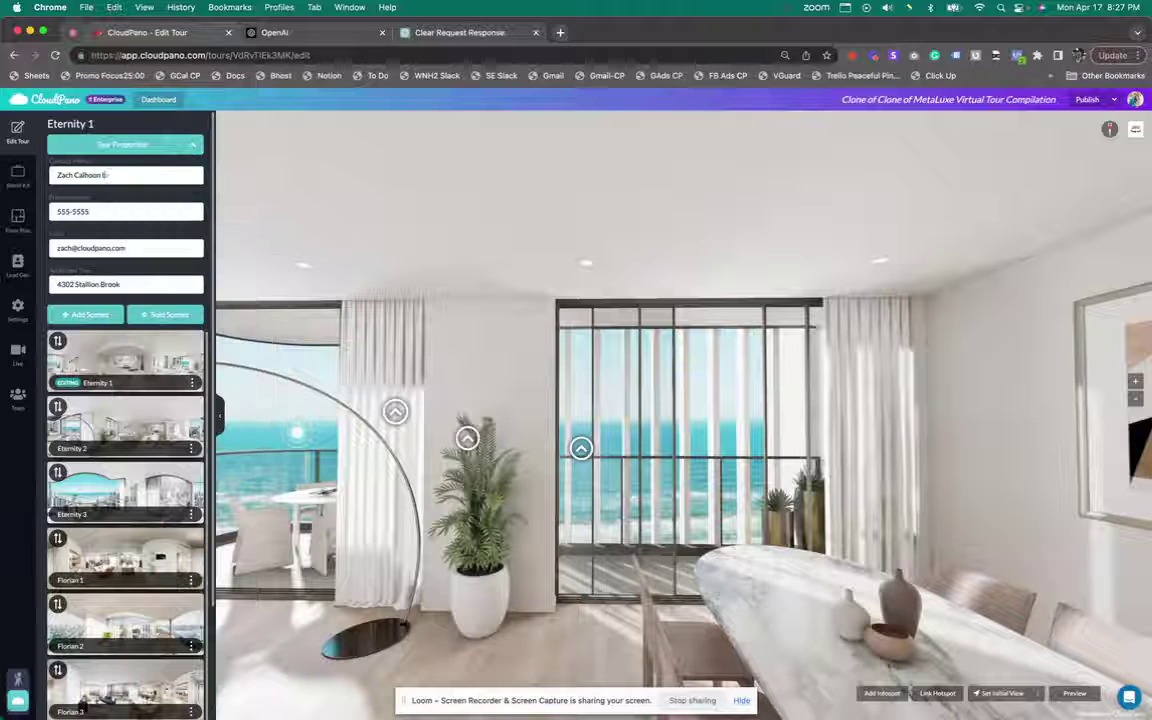
{"action": "type", "text": "s Havin"}
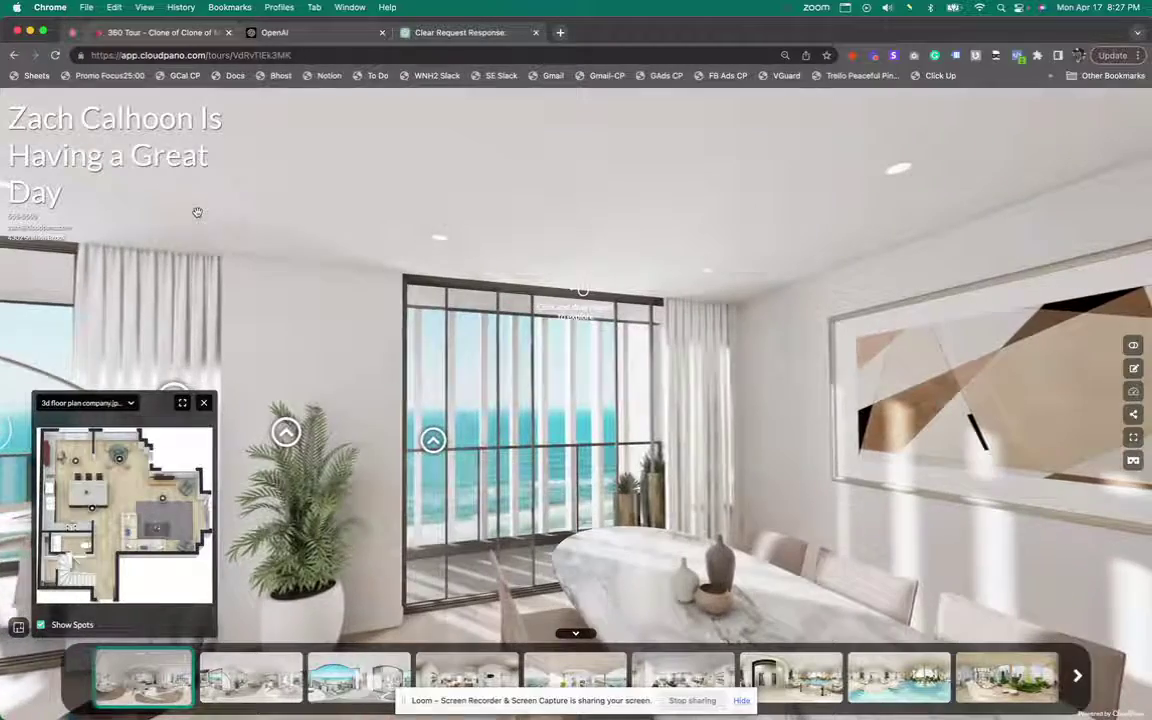
Look around the tour preview, then detach it into its own phone-sized window
{"action": "left_click_drag", "start_coordinate": [585, 291], "coordinate": [680, 235]}
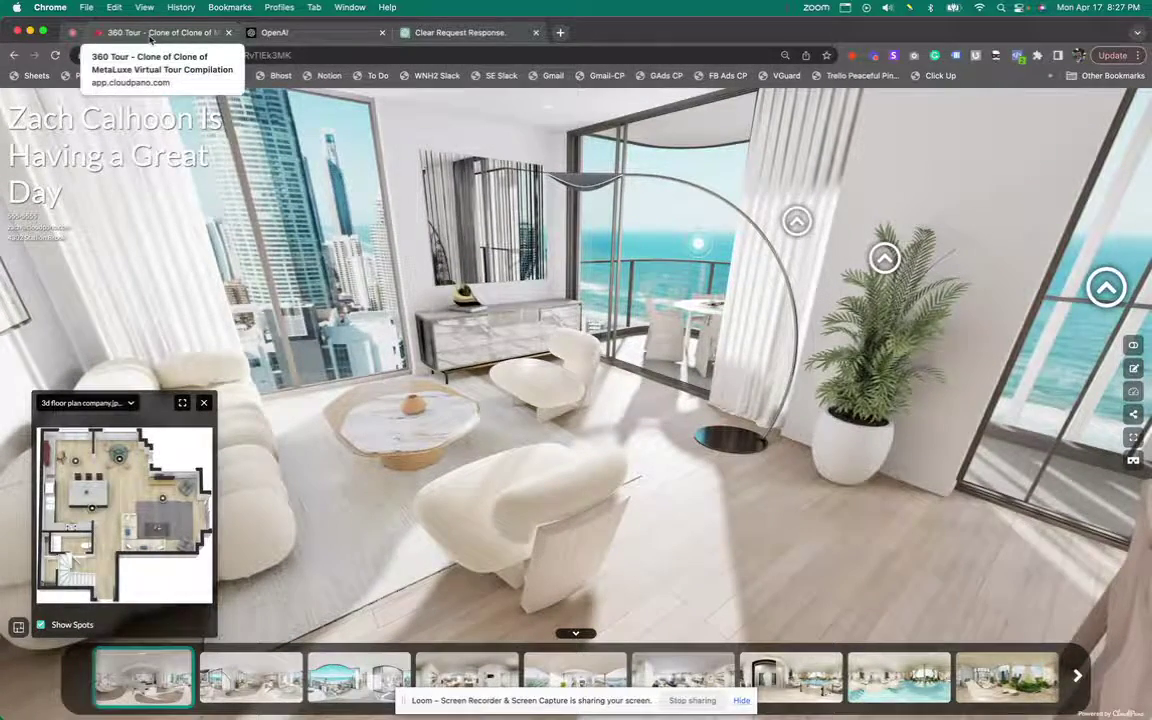
{"action": "left_click_drag", "start_coordinate": [154, 37], "coordinate": [818, 195]}
{"action": "left_click_drag", "start_coordinate": [1000, 190], "coordinate": [408, 121]}
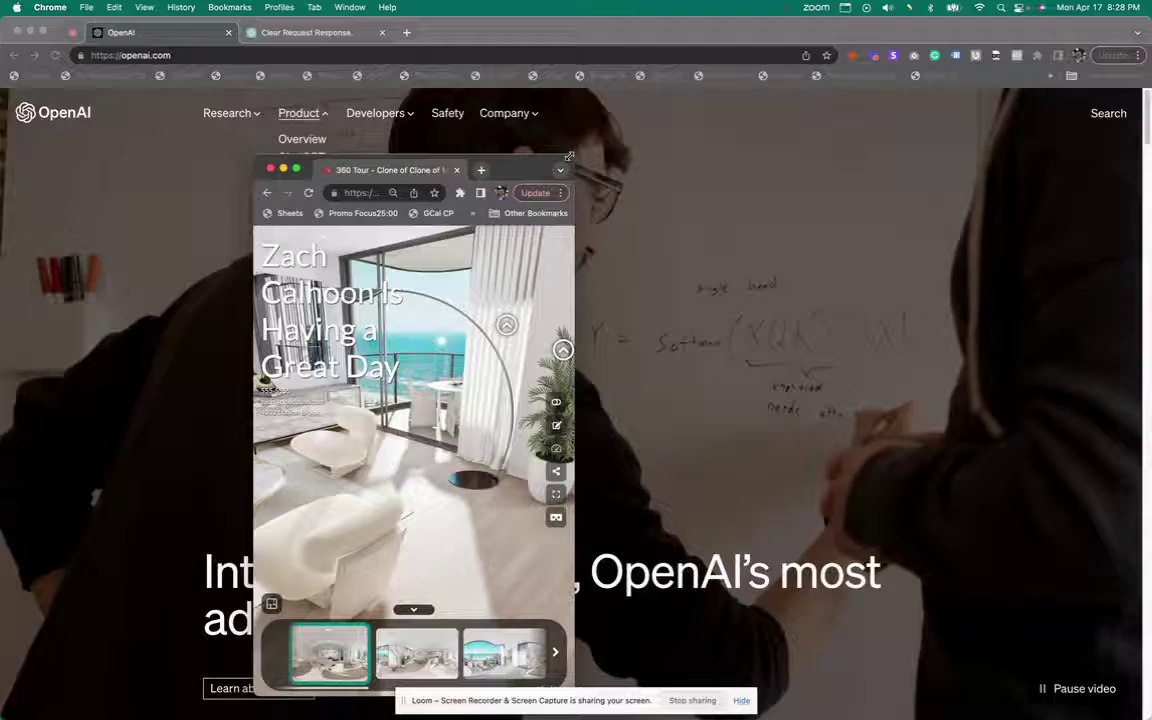
Shorten the narrow tour window, maximize it, then pan the panorama left and up
{"action": "left_click_drag", "start_coordinate": [569, 157], "coordinate": [569, 232]}
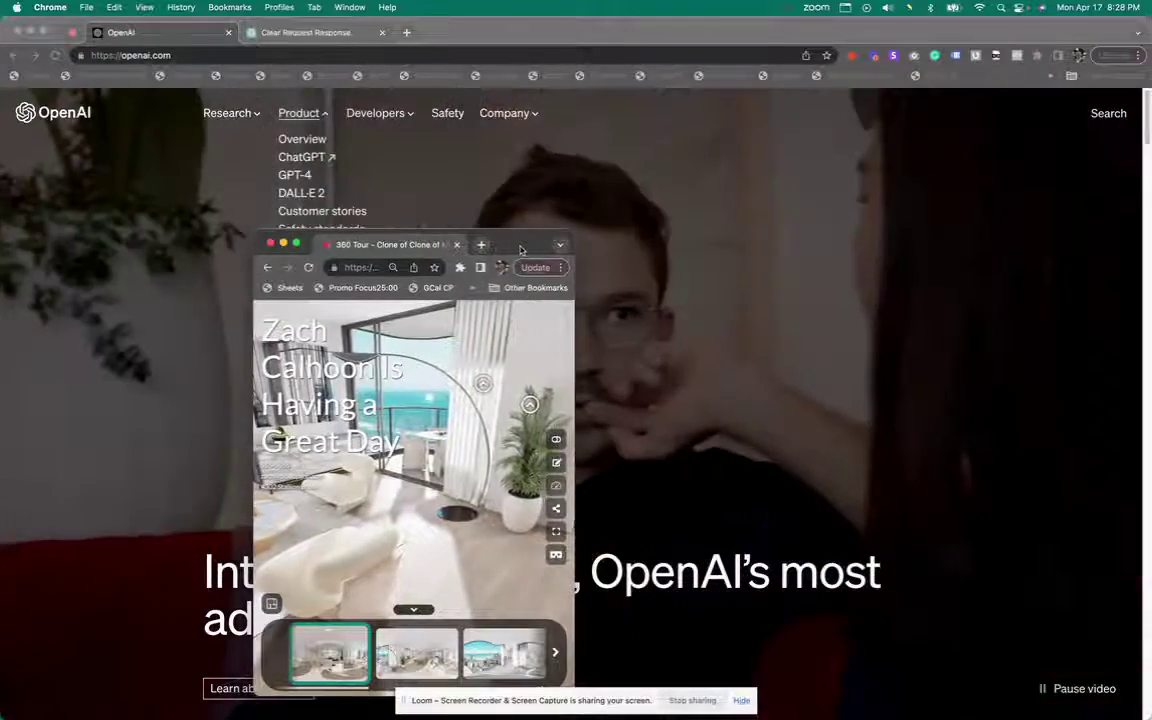
{"action": "double_click", "coordinate": [520, 249]}
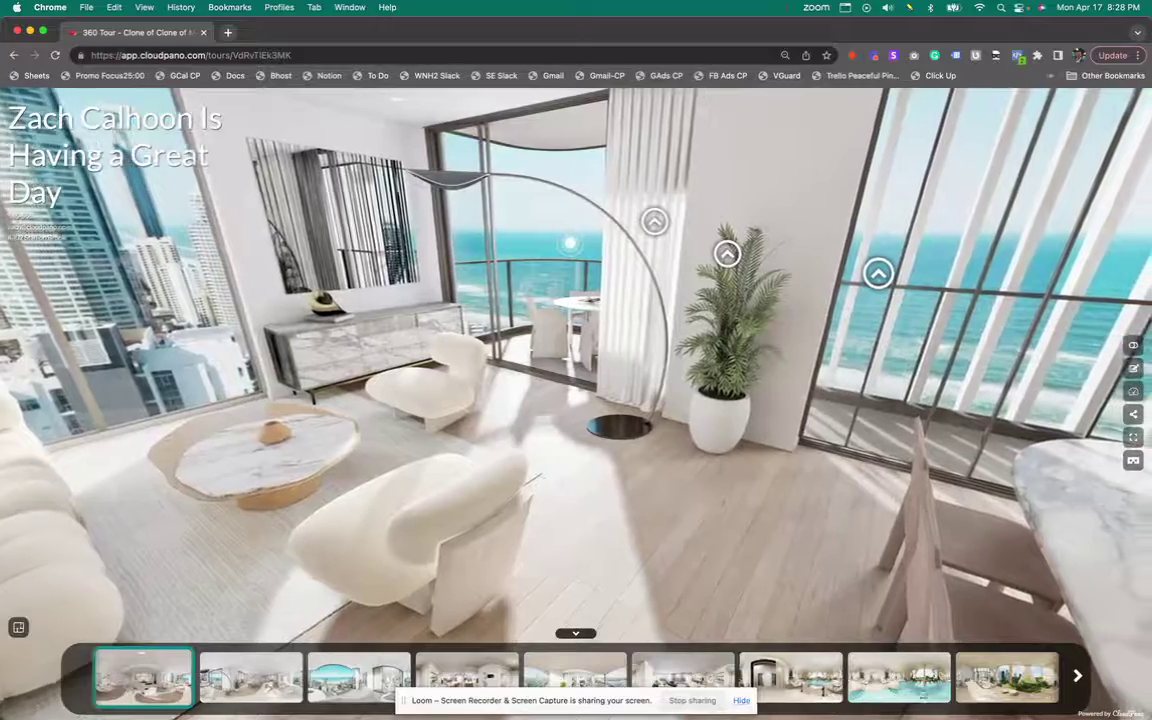
{"action": "left_click_drag", "start_coordinate": [658, 290], "coordinate": [400, 371]}
{"action": "left_click_drag", "start_coordinate": [424, 425], "coordinate": [412, 292]}
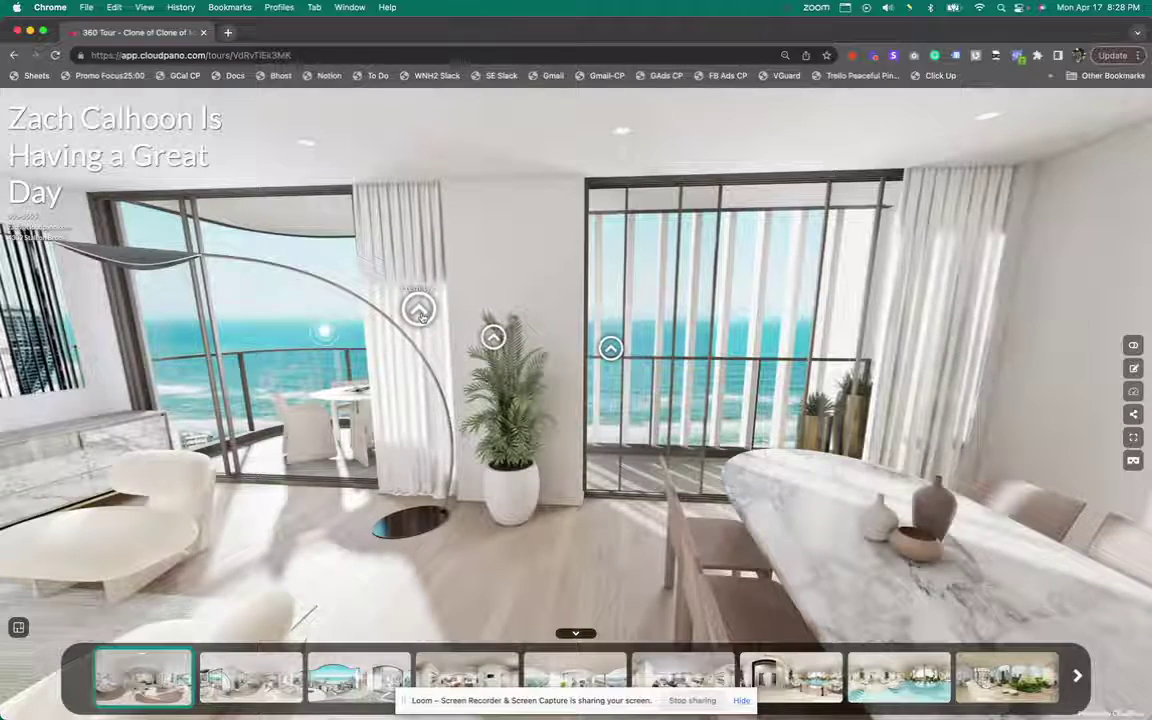
Follow the hotspot to the balcony scene, then reopen the tour in the editor
{"action": "left_click", "coordinate": [419, 311]}
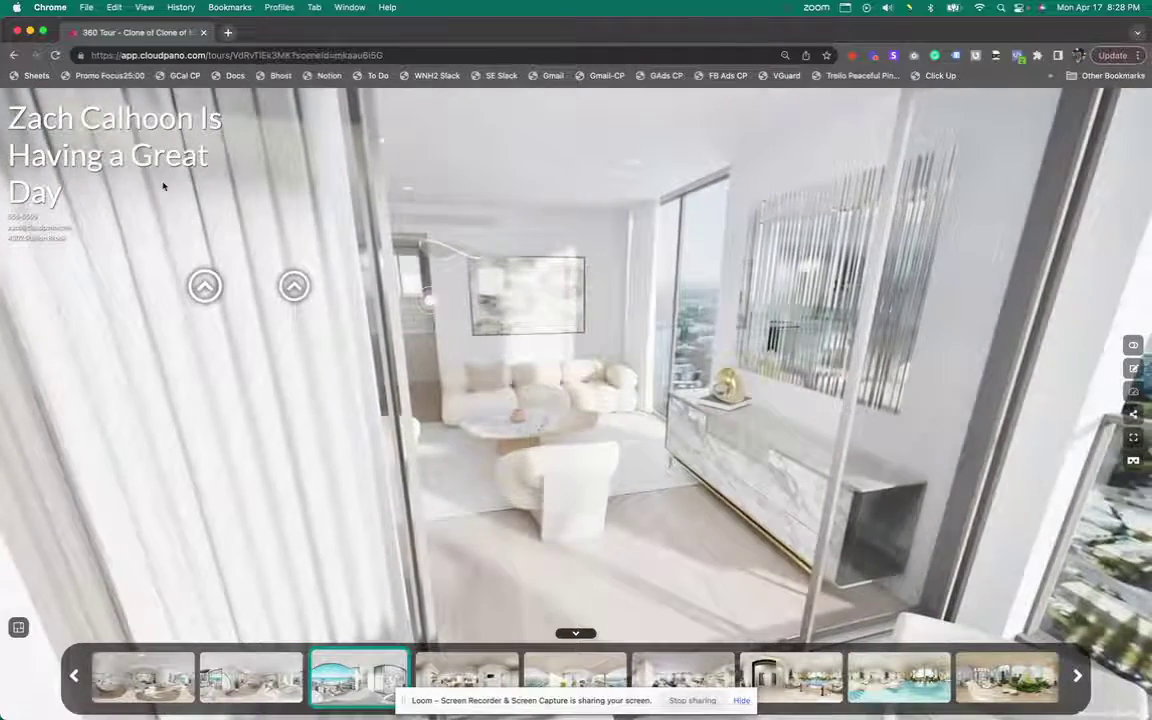
{"action": "left_click", "coordinate": [1132, 371]}
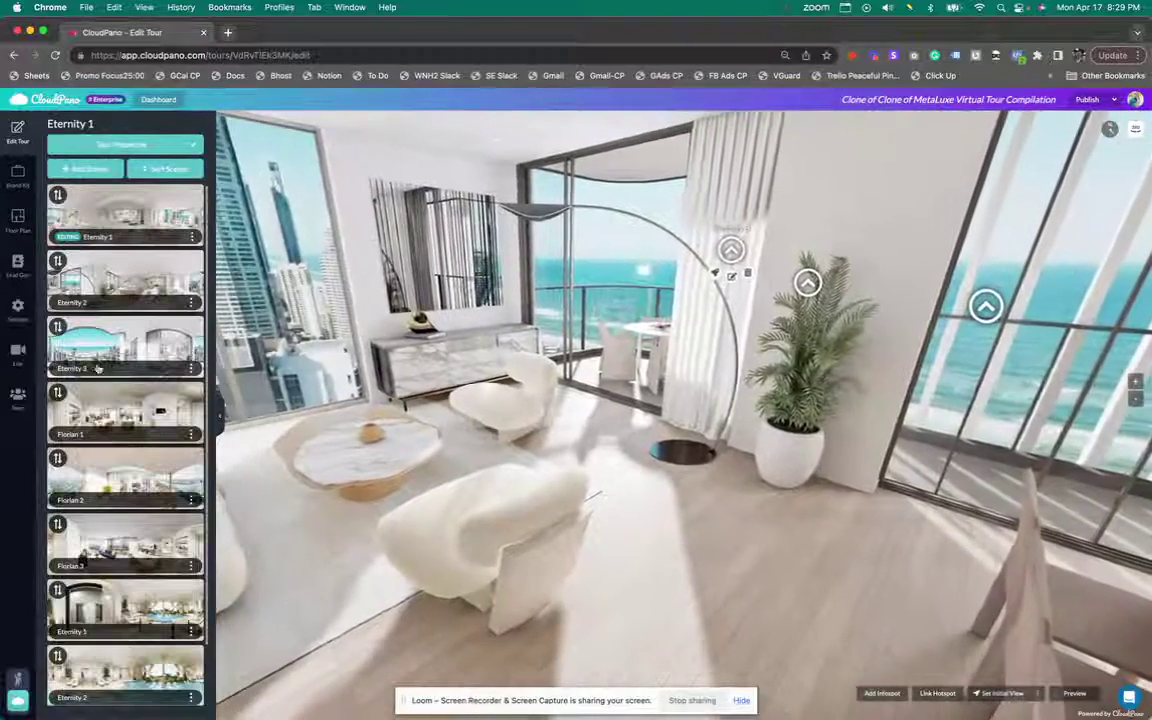
Open the Brand Kit's Custom CSS section and turn on element inspection over the tour preview
{"action": "left_click", "coordinate": [17, 180]}
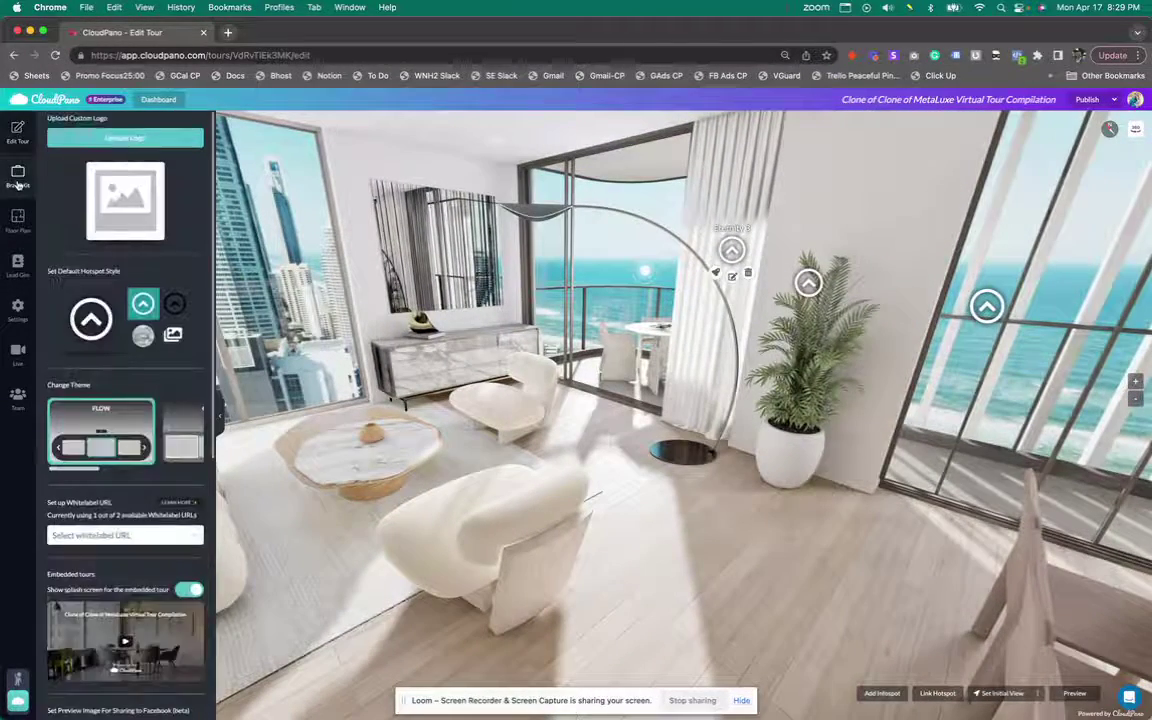
{"action": "scroll", "coordinate": [82, 576], "scroll_direction": "down", "scroll_amount": 5}
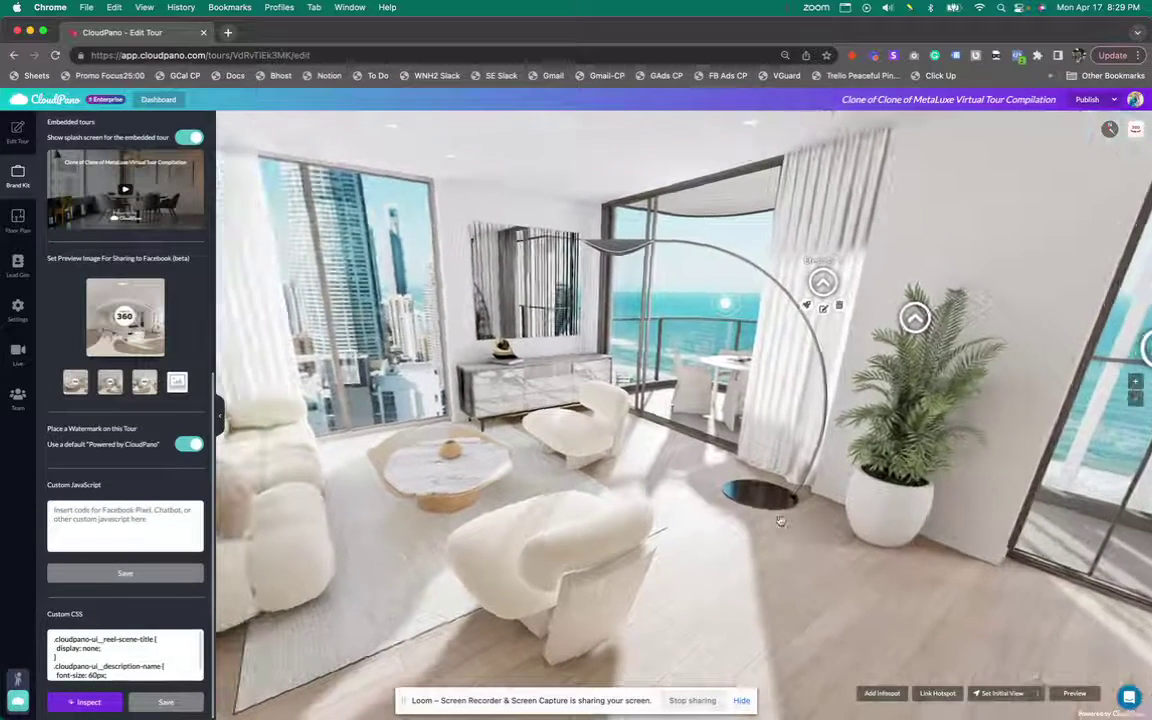
{"action": "left_click", "coordinate": [88, 703]}
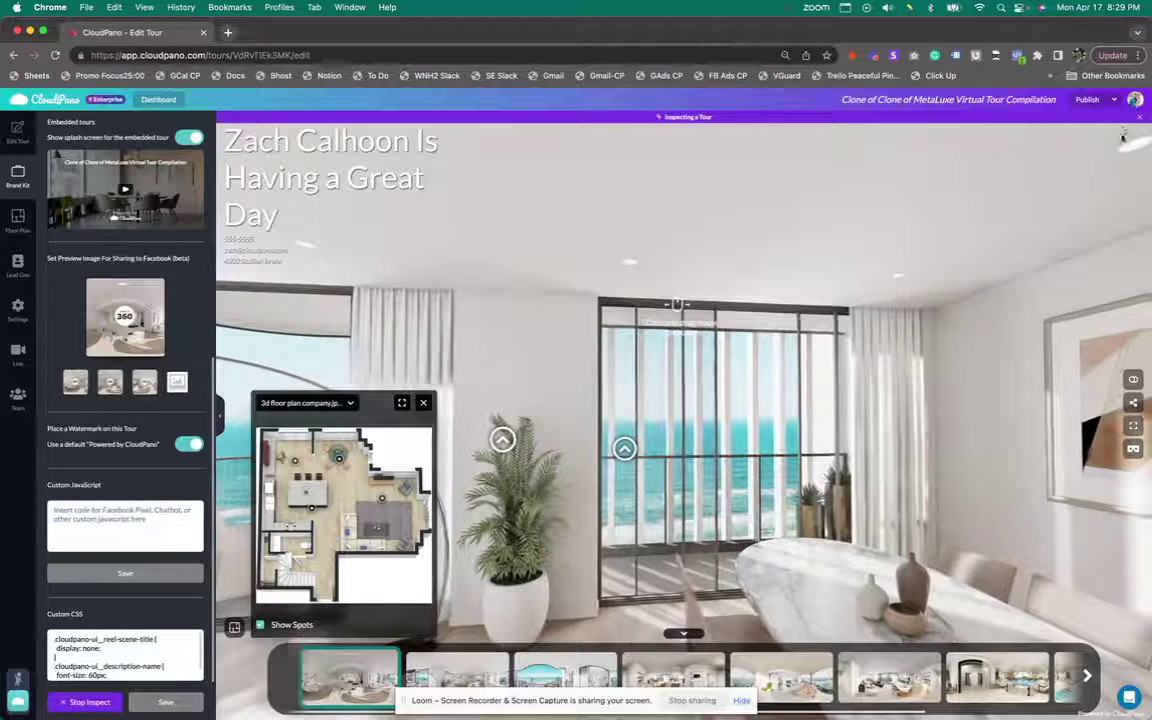
{"action": "left_click", "coordinate": [1139, 116]}
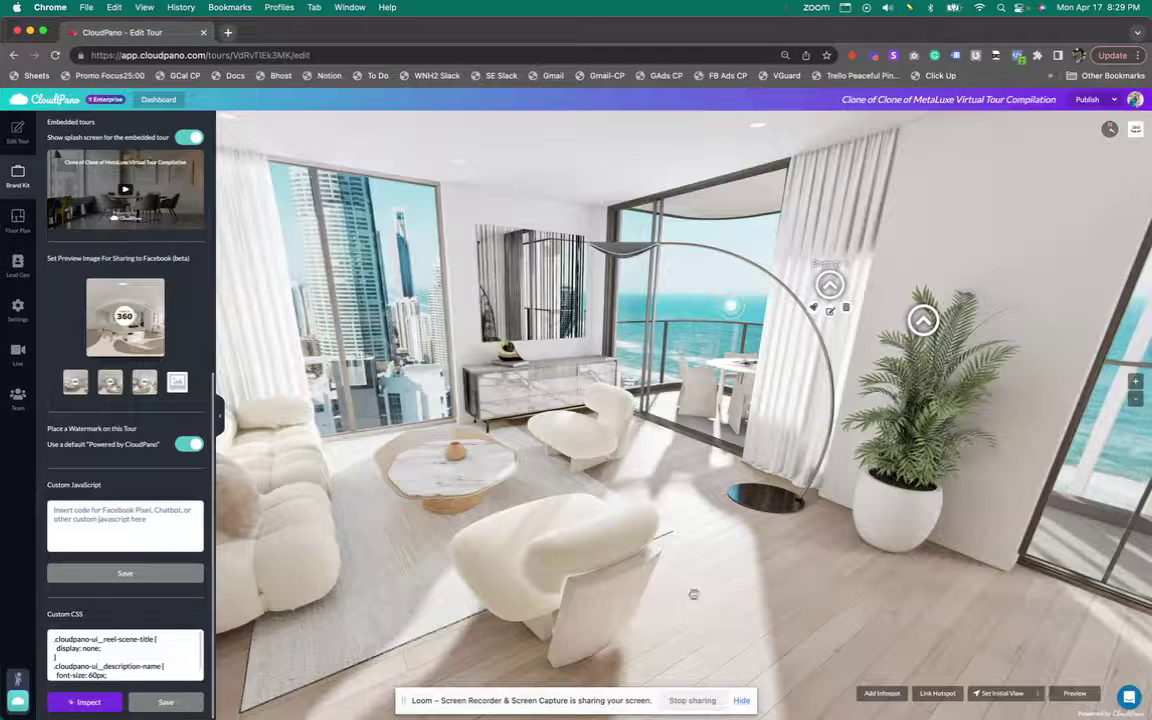
{"action": "left_click", "coordinate": [1073, 694]}
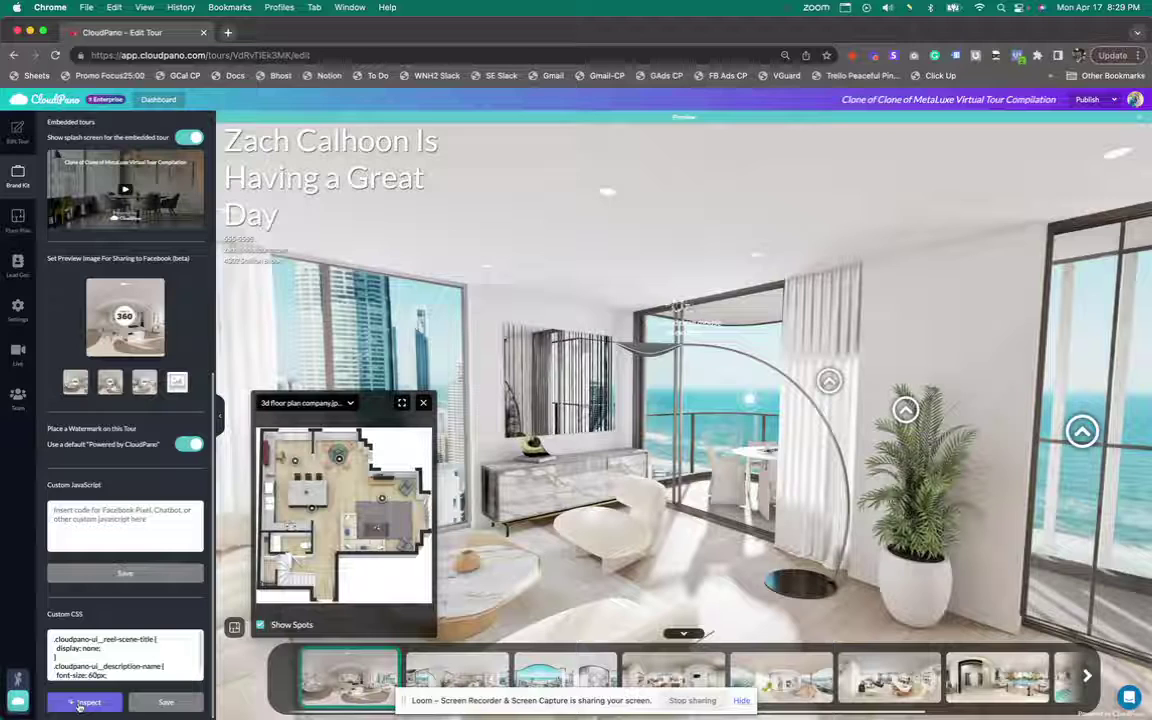
{"action": "left_click", "coordinate": [80, 703]}
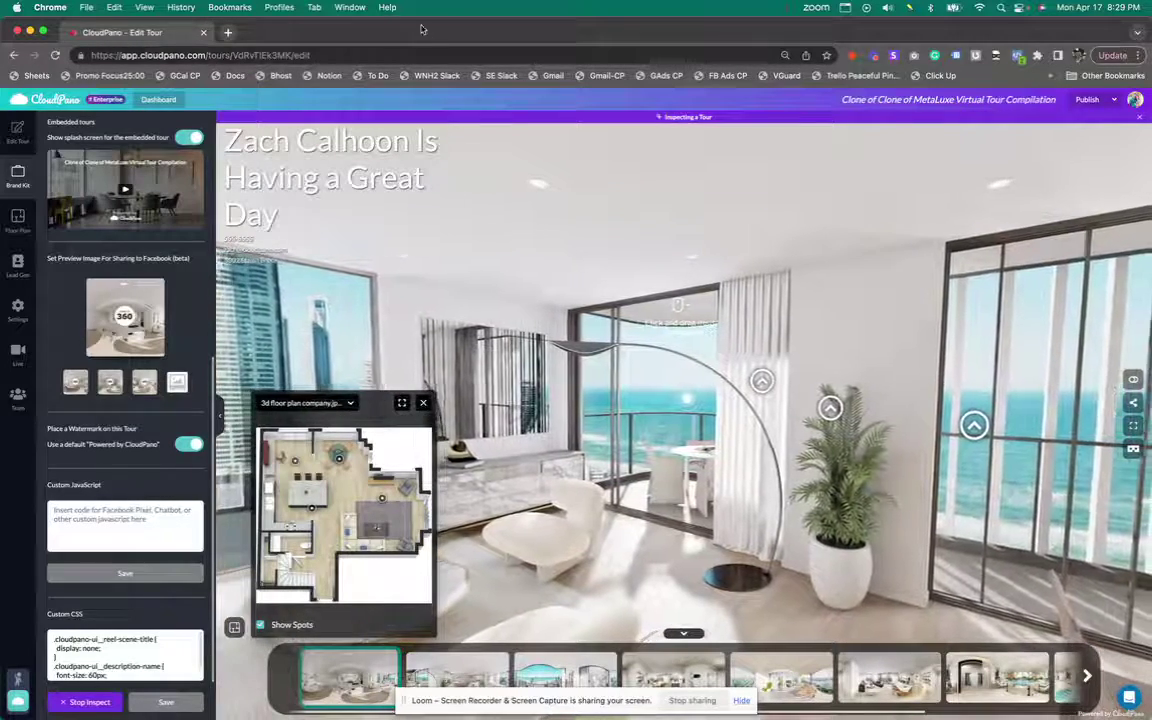
{"action": "left_click_drag", "start_coordinate": [421, 28], "coordinate": [435, 328]}
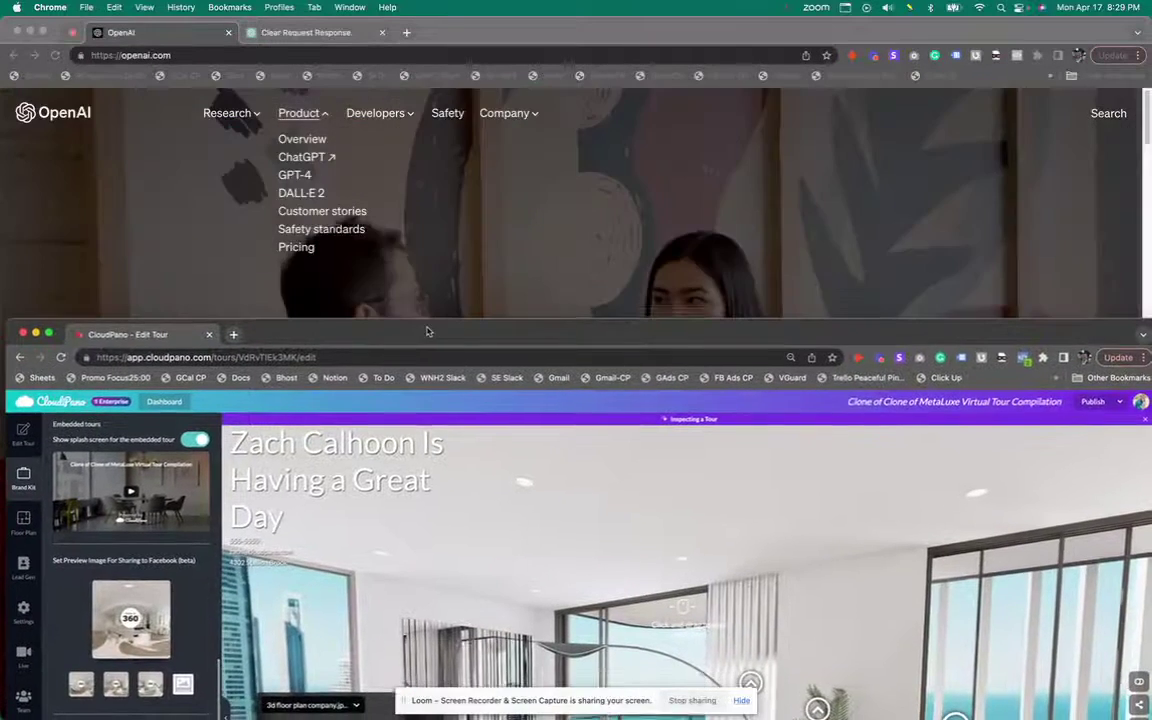
{"action": "left_click", "coordinate": [298, 34]}
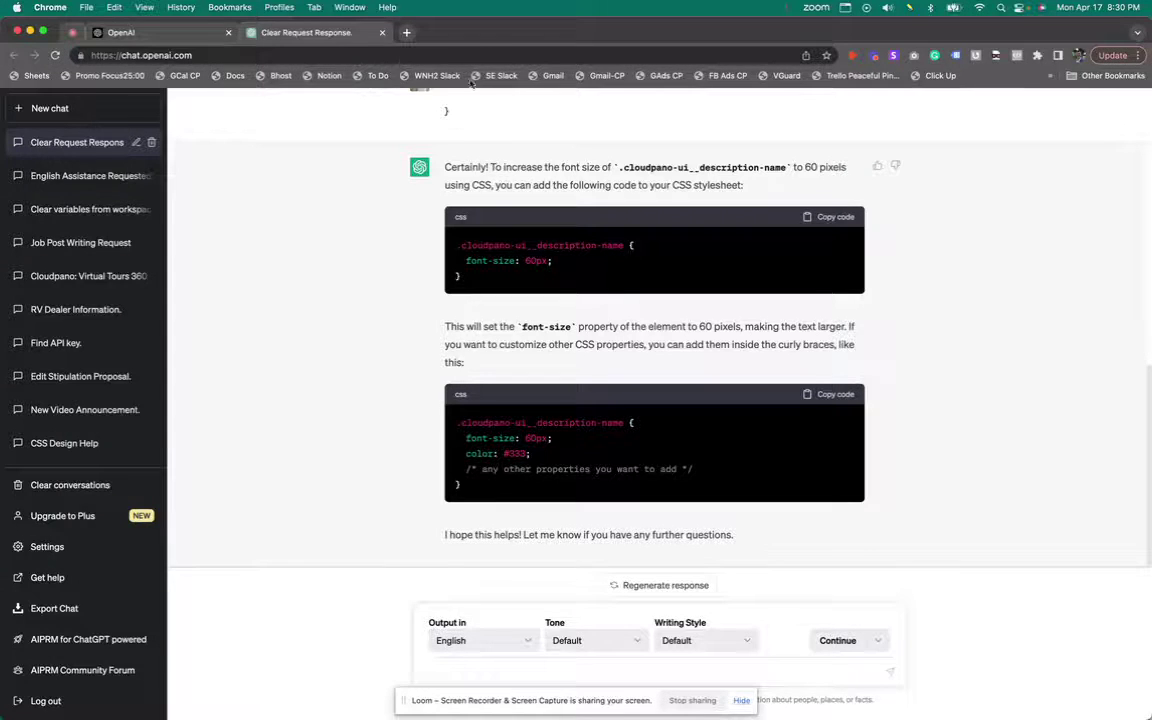
{"action": "key", "text": "super+m"}
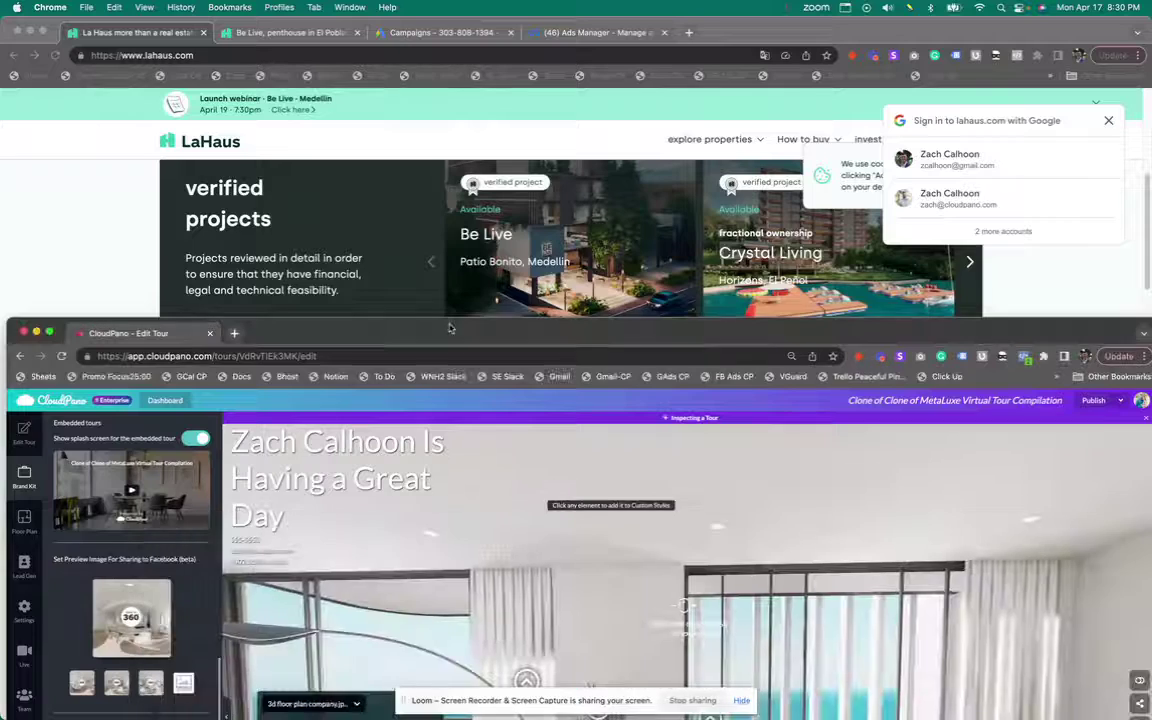
{"action": "double_click", "coordinate": [450, 328]}
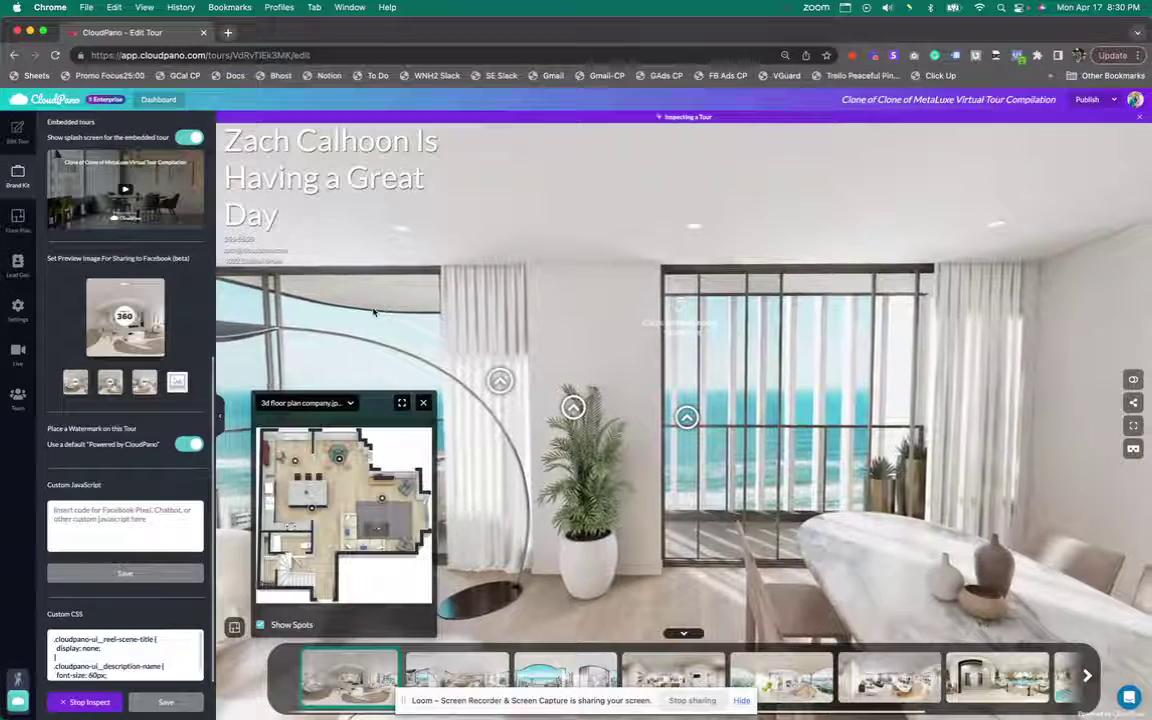